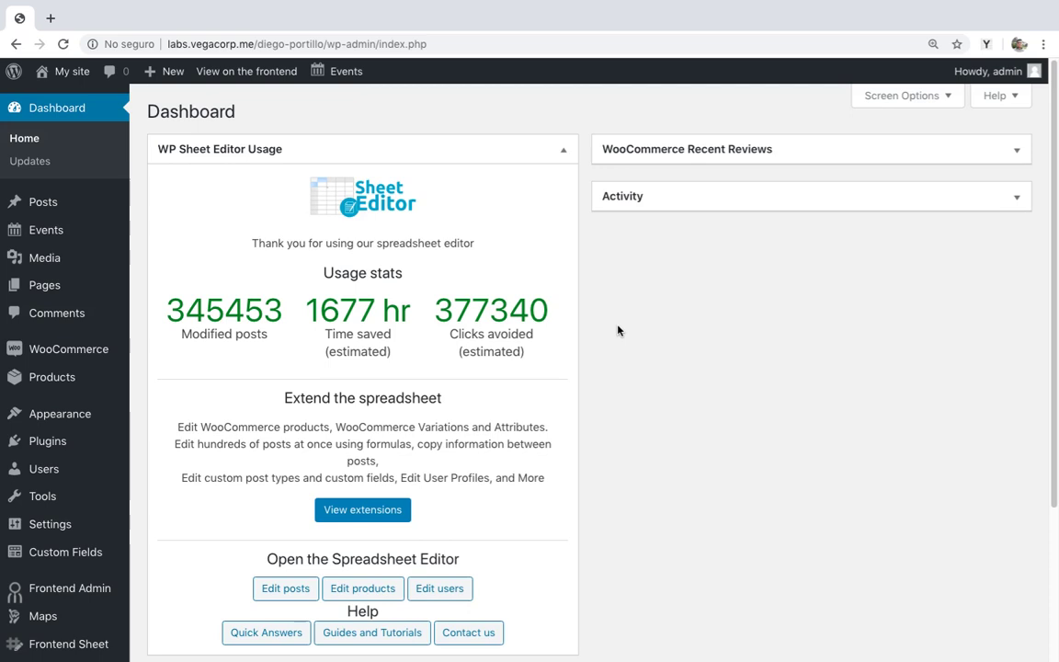
Step: Open the products spreadsheet and look through its columns, from the general product fields to the download settings
left_click(365, 590)
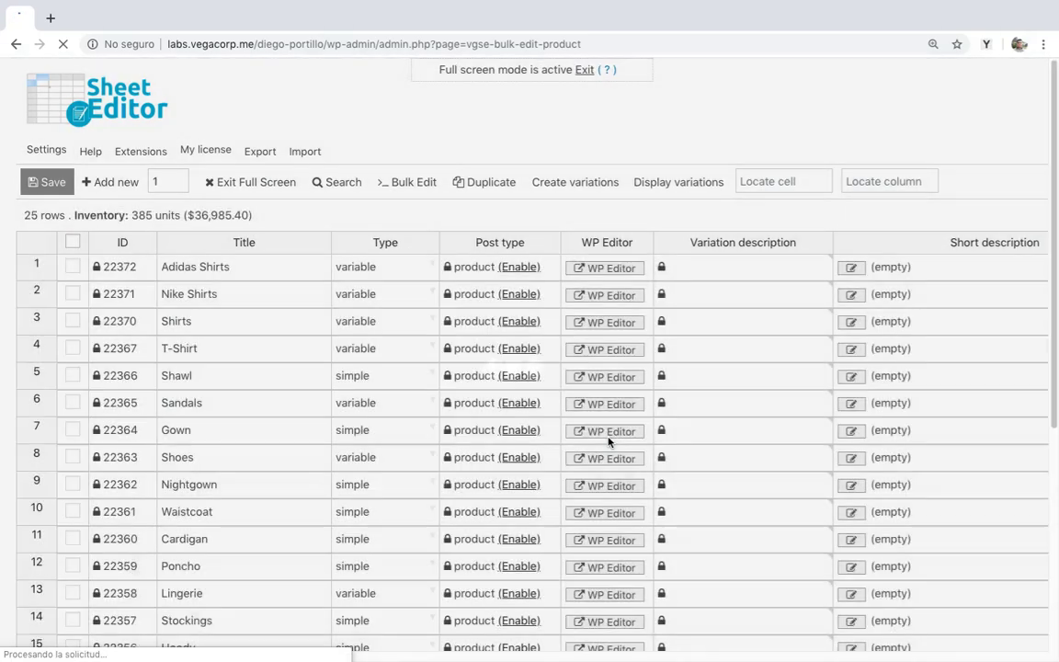
scroll(609, 443, "right", 10)
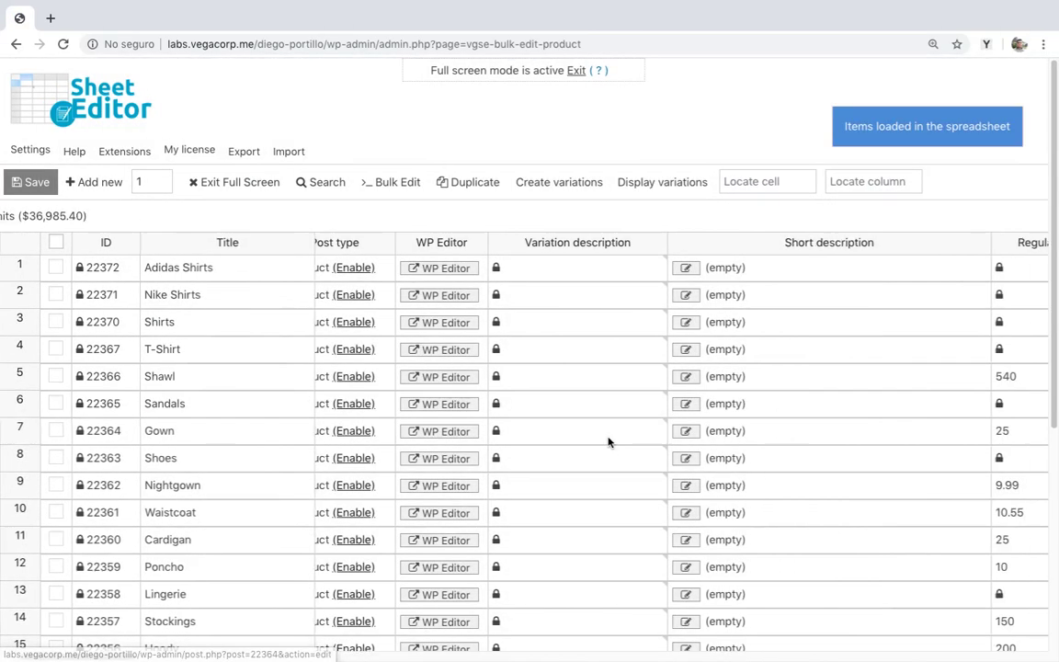
scroll(608, 443, "right", 10)
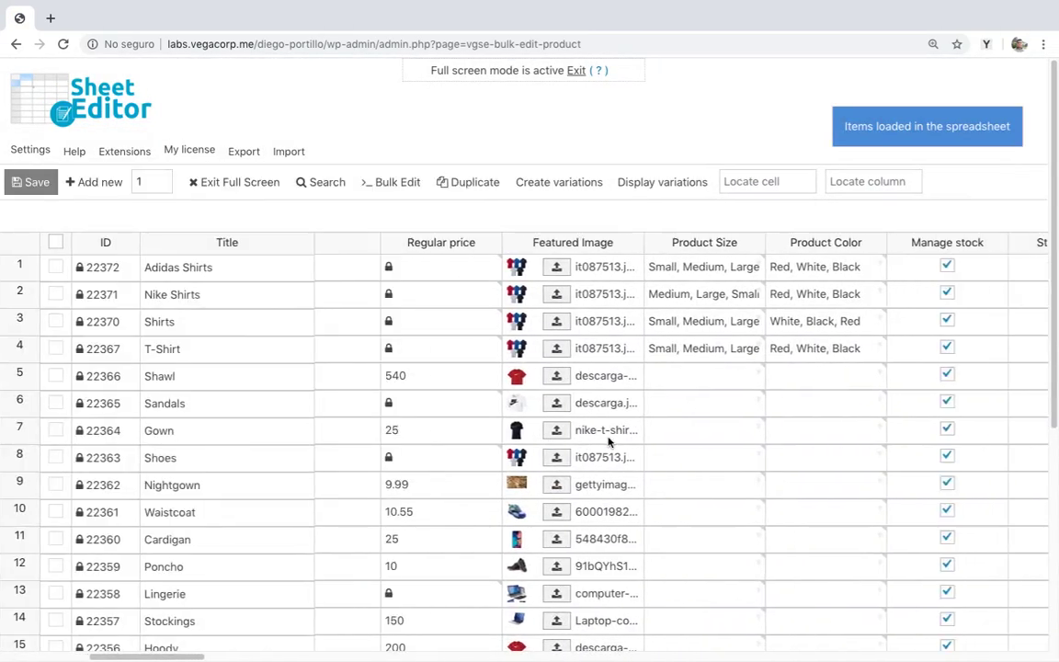
scroll(608, 443, "right", 10)
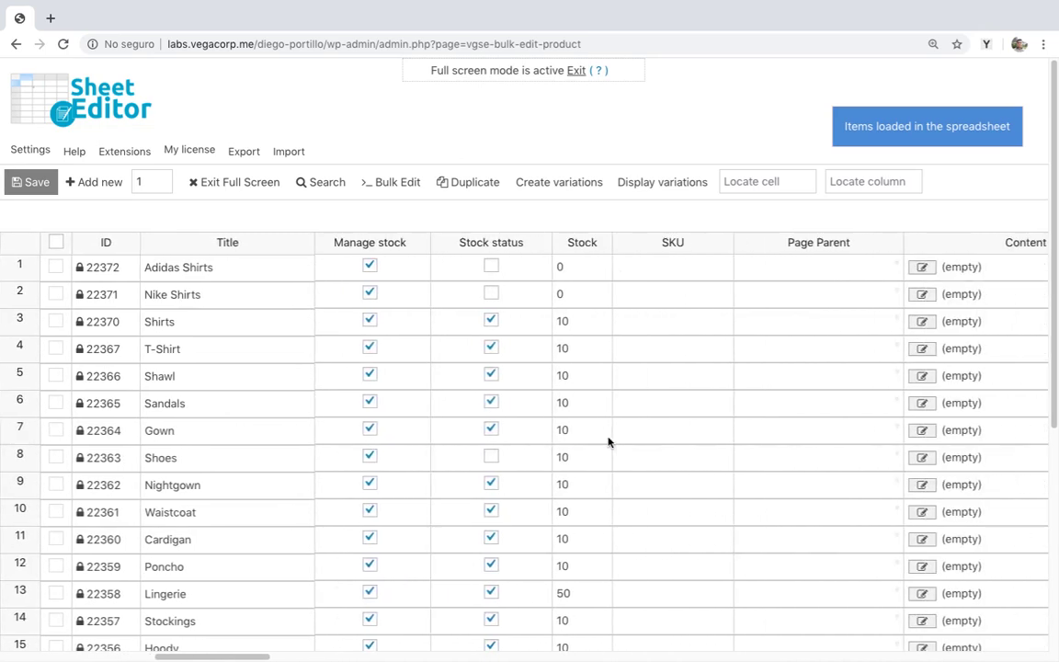
scroll(608, 444, "right", 10)
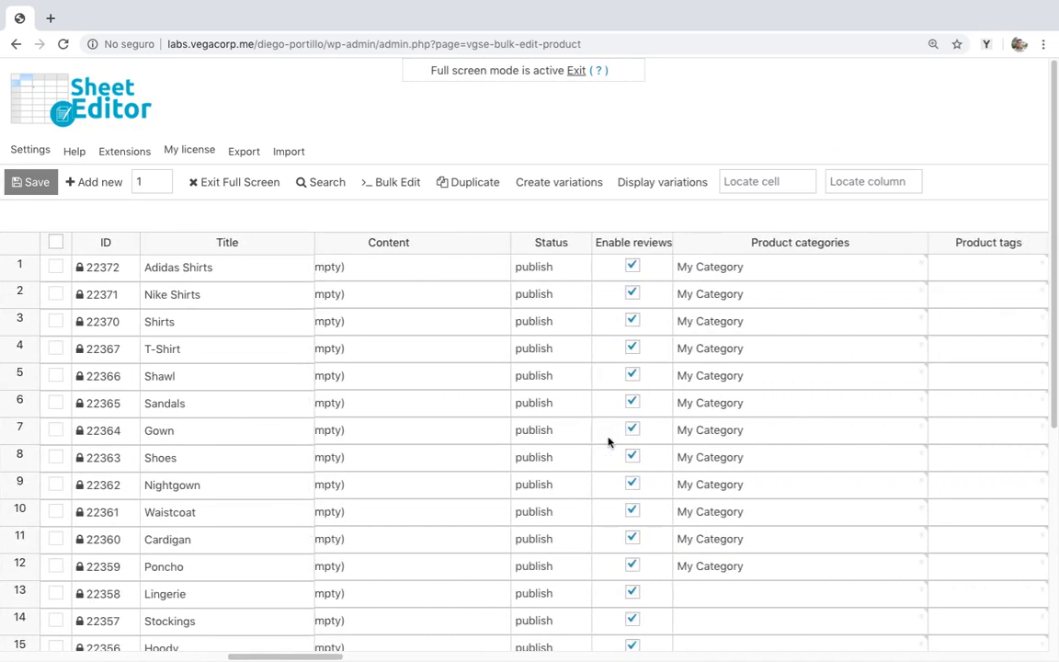
scroll(608, 444, "right", 10)
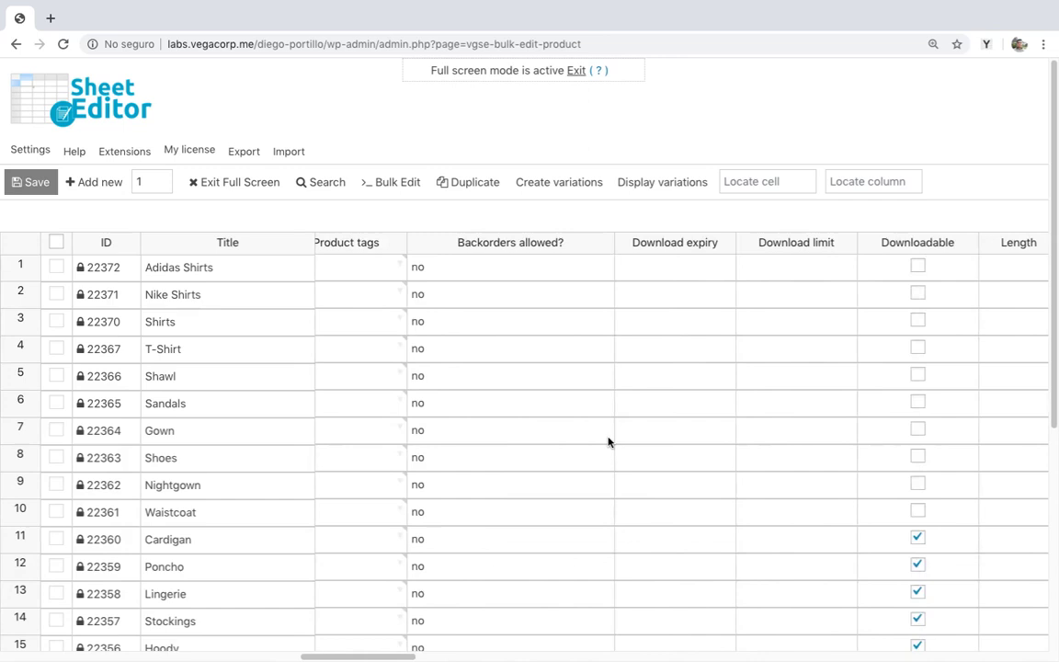
scroll(608, 442, "left", 10)
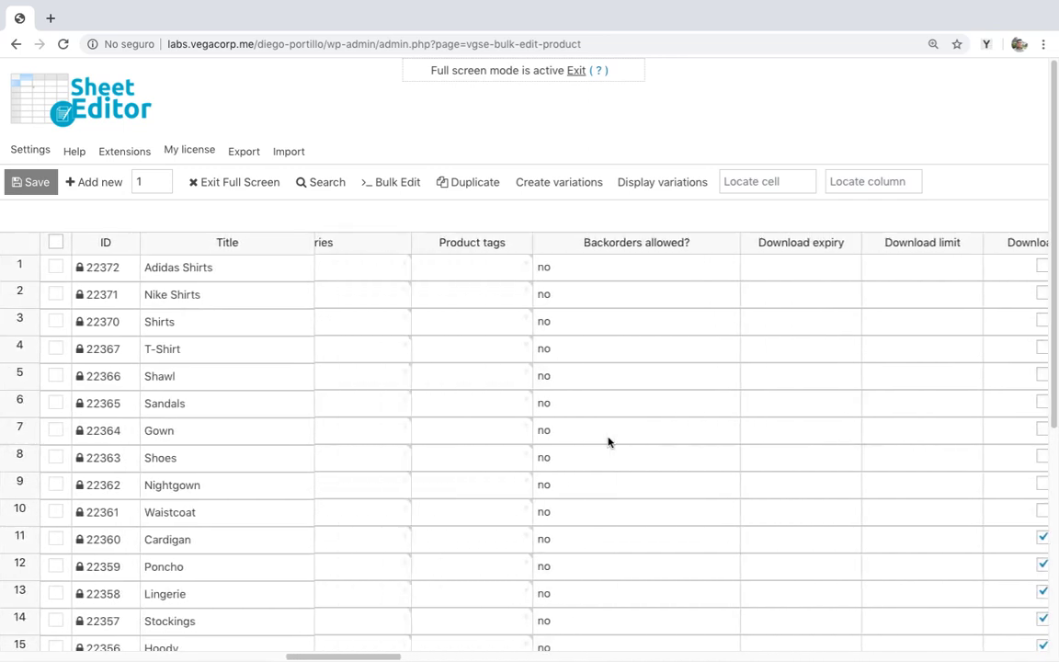
scroll(608, 442, "left", 10)
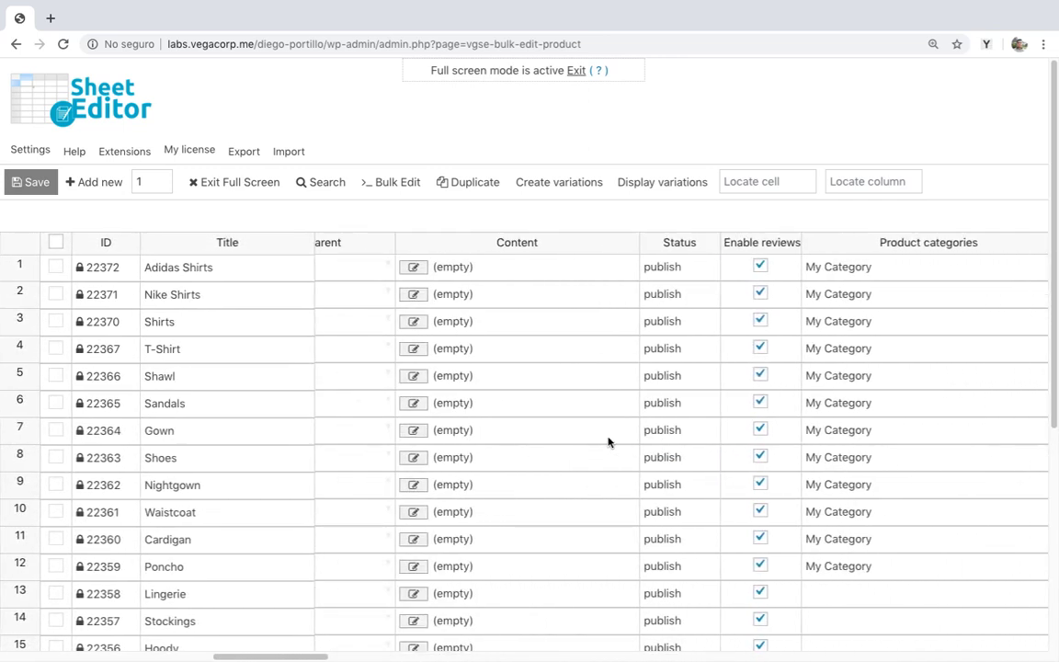
scroll(608, 442, "left", 10)
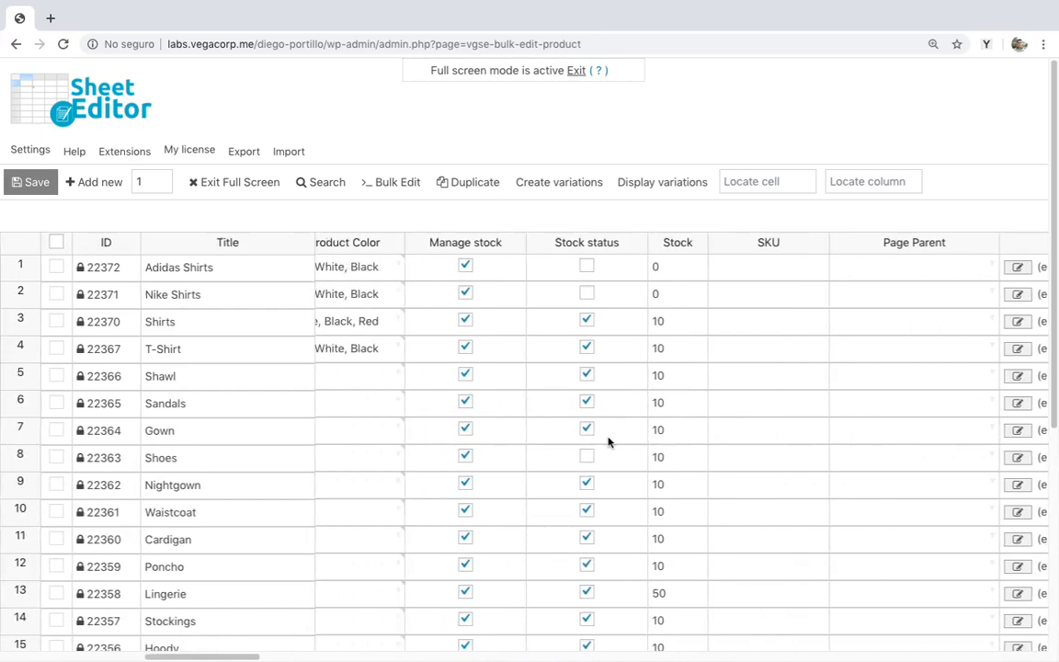
scroll(608, 442, "left", 10)
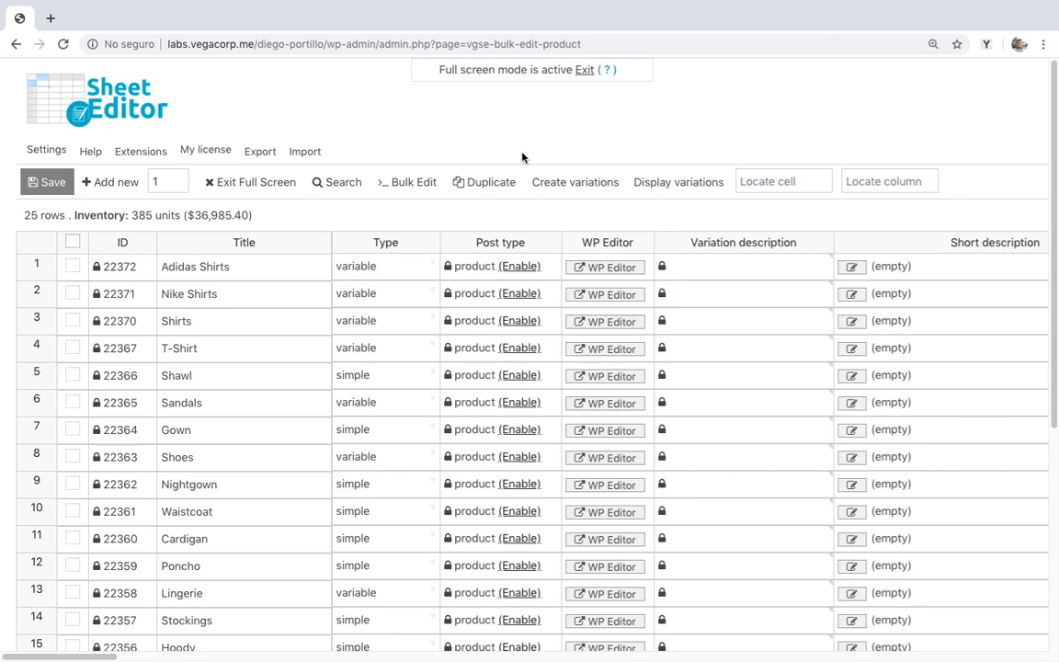
Step: Run a search with the search-on-variations option enabled so the spreadsheet lists the product variations
left_click(340, 184)
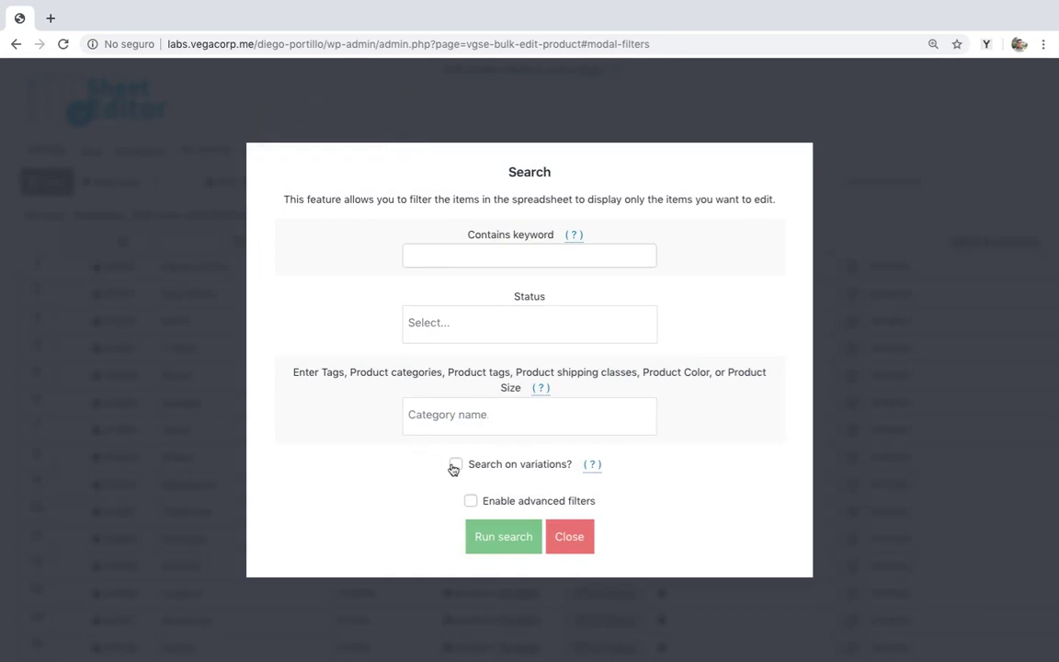
left_click(456, 464)
left_click(501, 537)
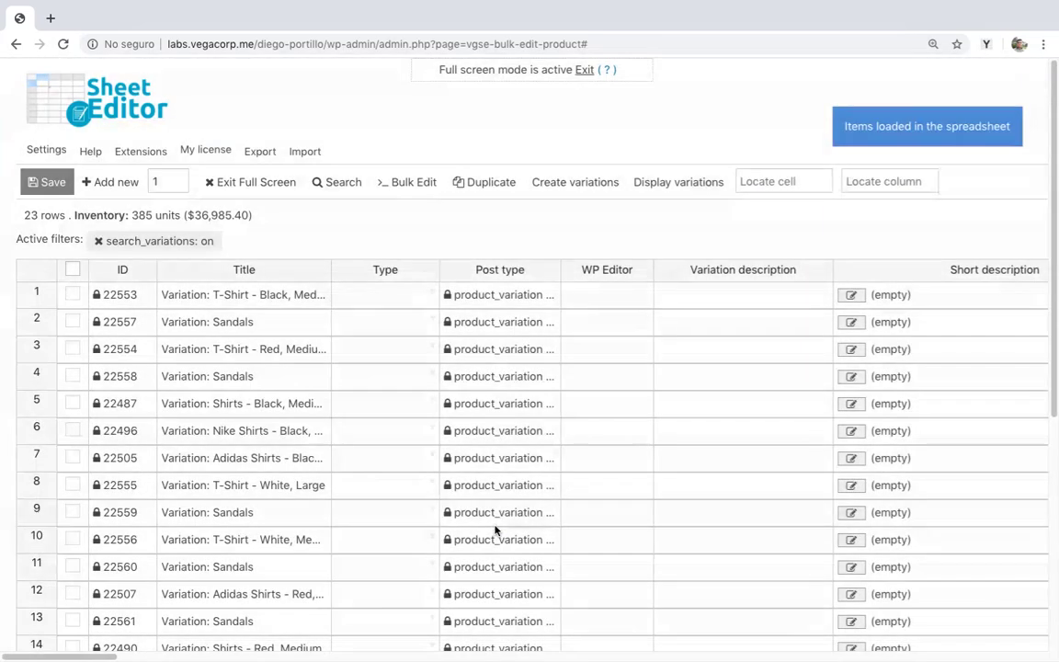
Step: Fill the first three variation descriptions with "This is my great variation.", "What a great variation." and "Edit this description."
left_click(765, 301)
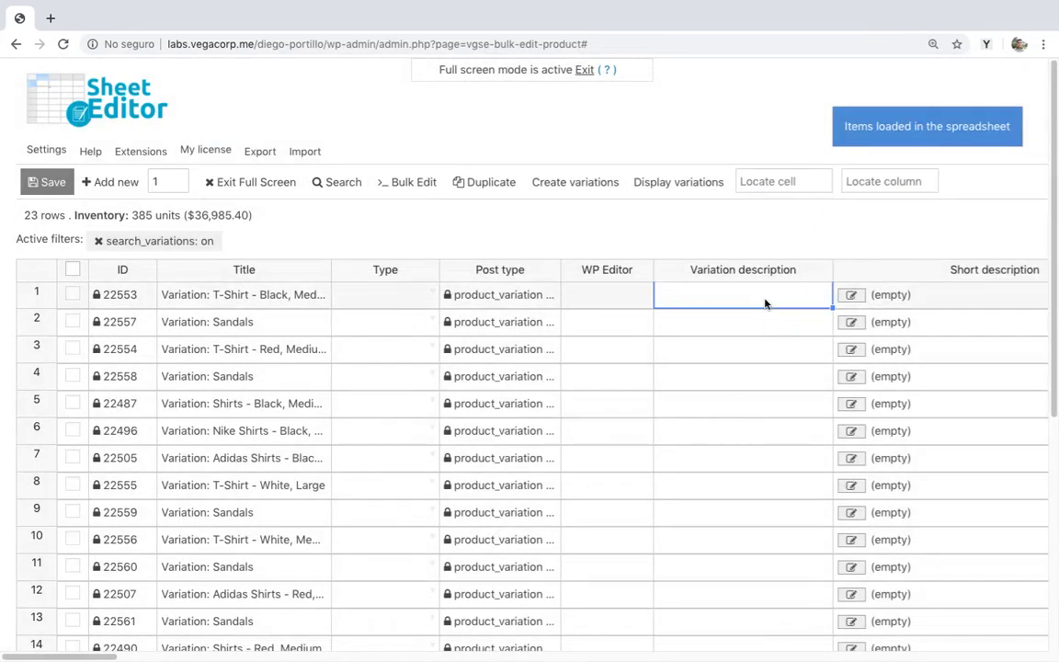
double_click(765, 302)
type("this is my variation")
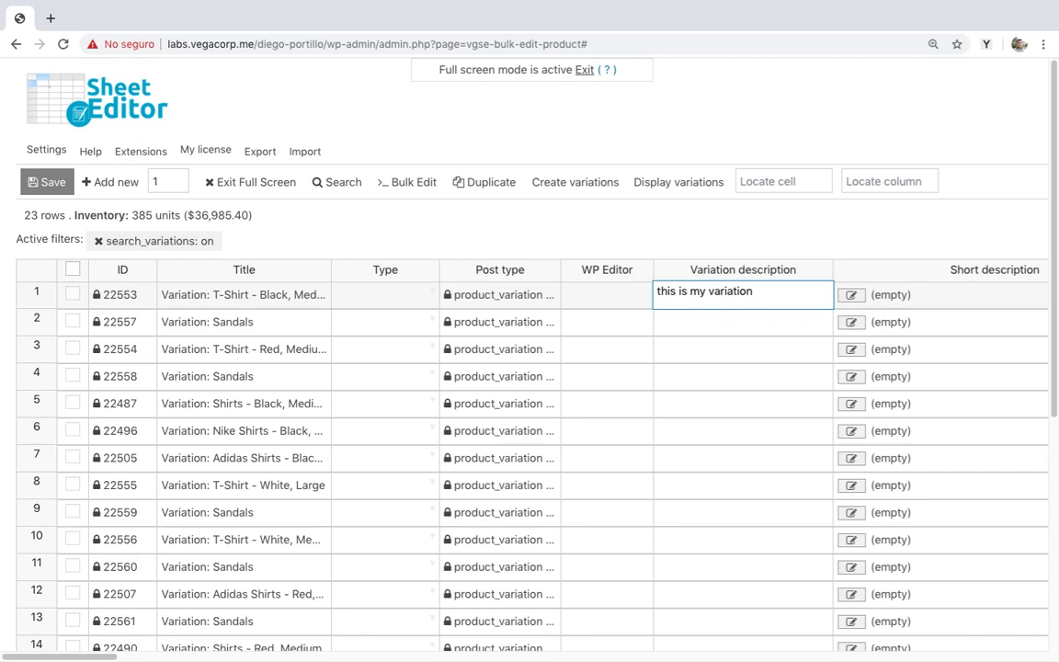
key("ctrl+a")
type("This is my great variation.")
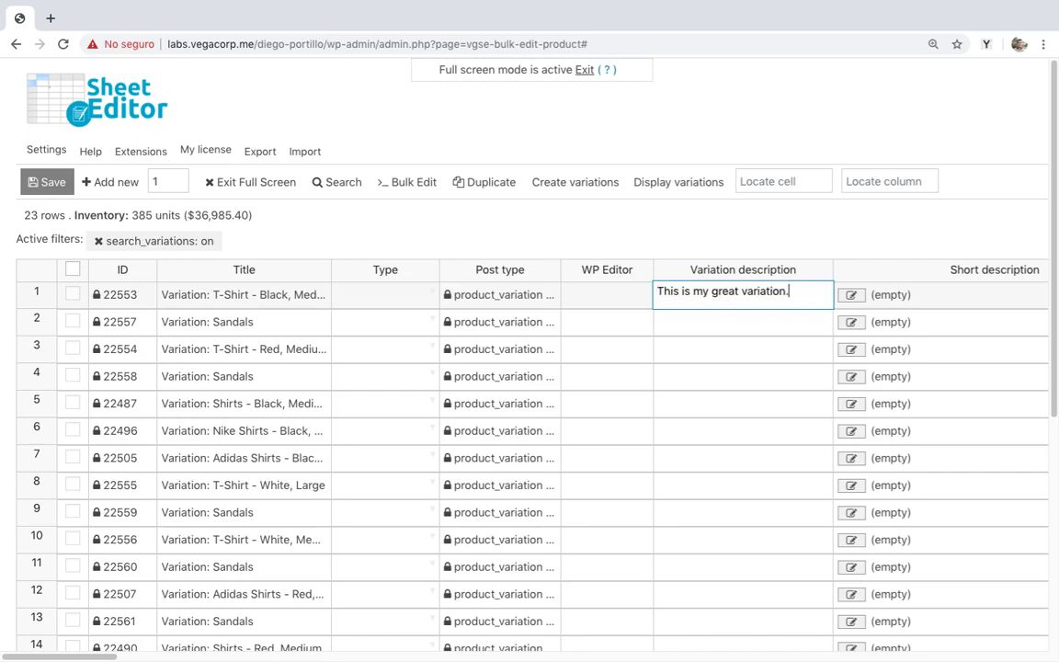
key("Return")
type("What a great variation.")
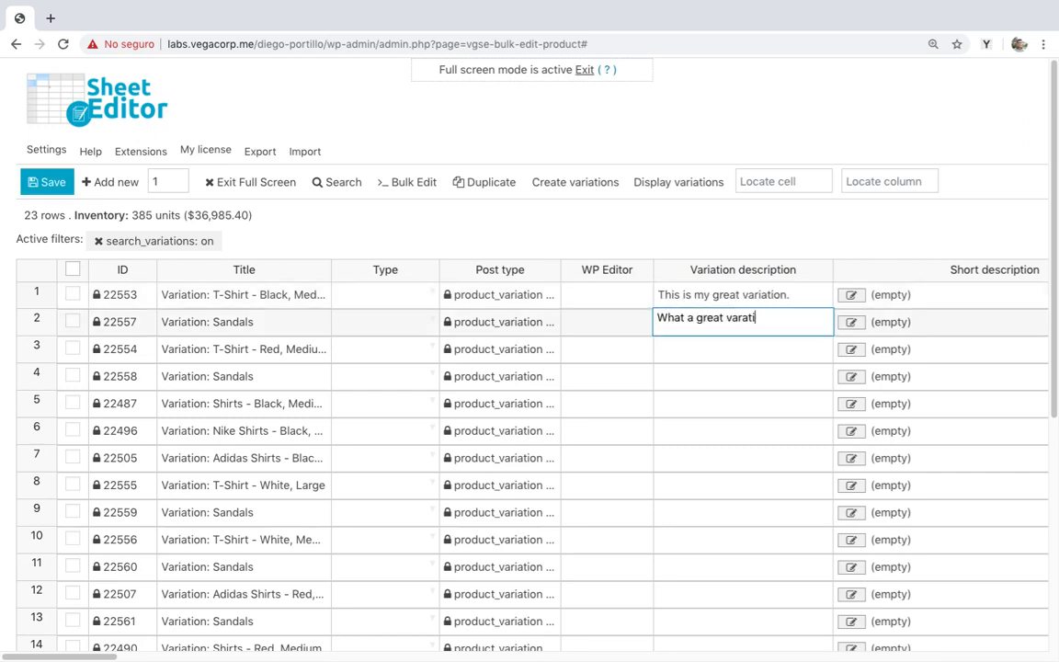
key("Return")
type("Edit this description.")
key("Return")
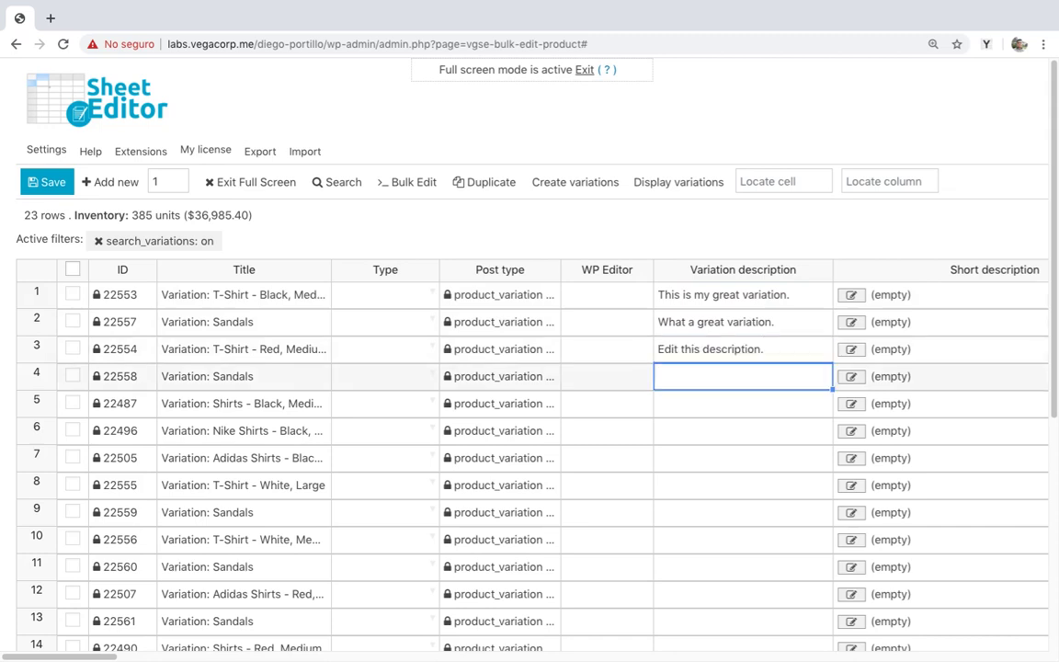
Step: Enter "This is a great variation." as the row 4 variation description and fill it down through row 8
type("This is a great variati")
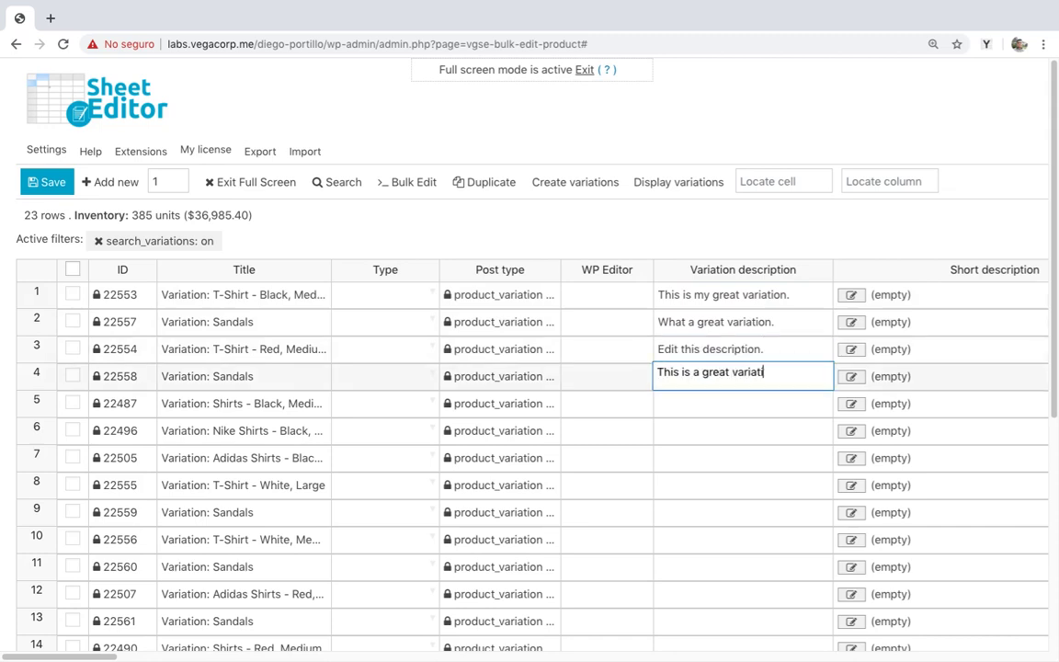
type("on.")
left_click_drag(833, 390, 747, 485)
Step: Insert generated placeholder paragraph text into the row 9 variation description and fill it down through row 12
double_click(752, 504)
left_click(986, 43)
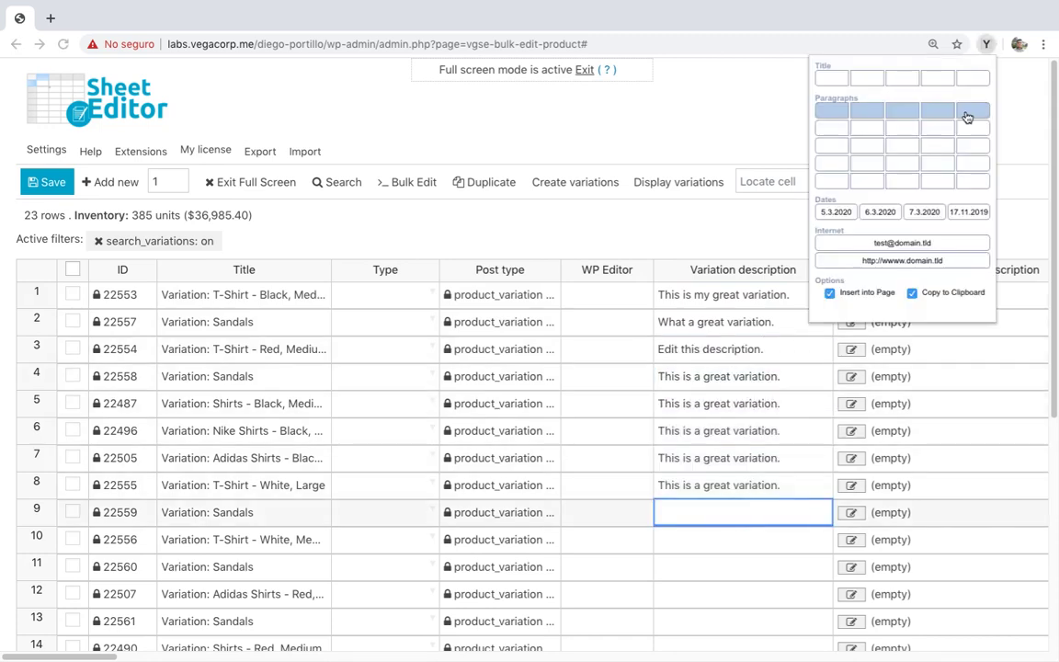
left_click(969, 113)
left_click_drag(833, 526, 786, 567)
Step: Cut the variation description from row 4 and paste it into row 13
right_click(832, 373)
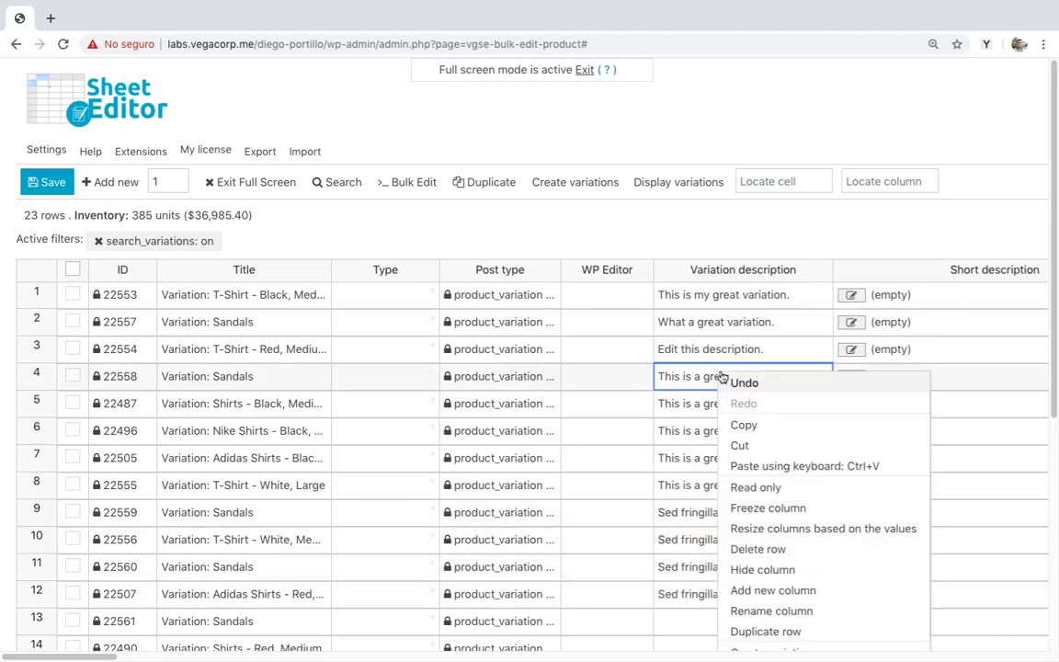
left_click(860, 444)
scroll(764, 408, "down", 1)
left_click(716, 588)
type("This is a great variation.")
Step: Fill the row 3 variation description down into the empty row 4 cell and save the spreadsheet changes
left_click(733, 345)
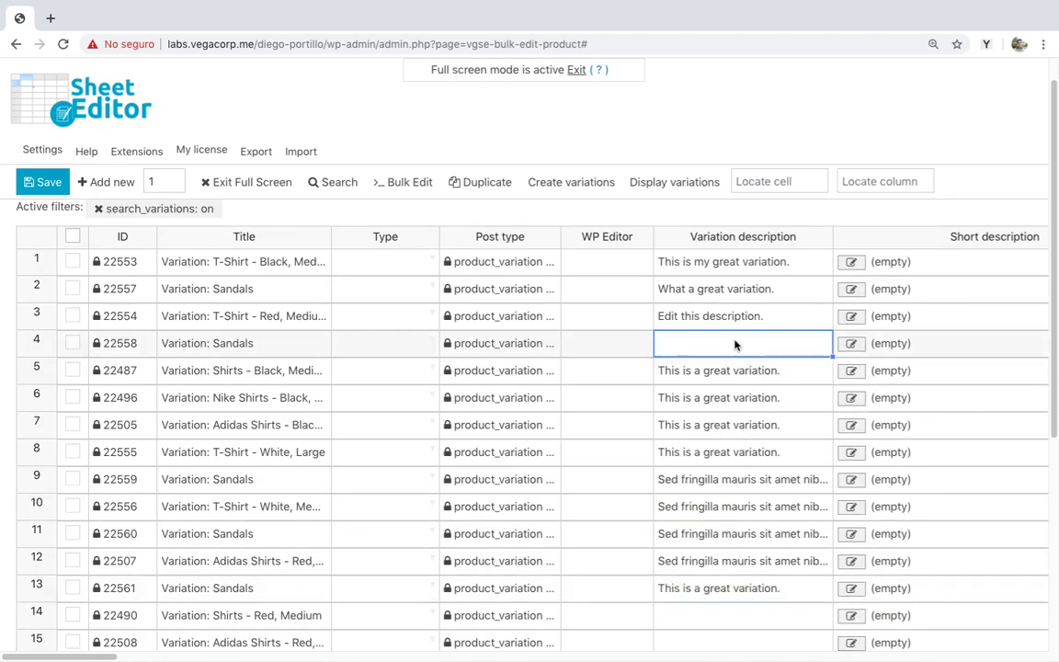
left_click(736, 316)
left_click_drag(833, 329, 828, 349)
left_click(59, 183)
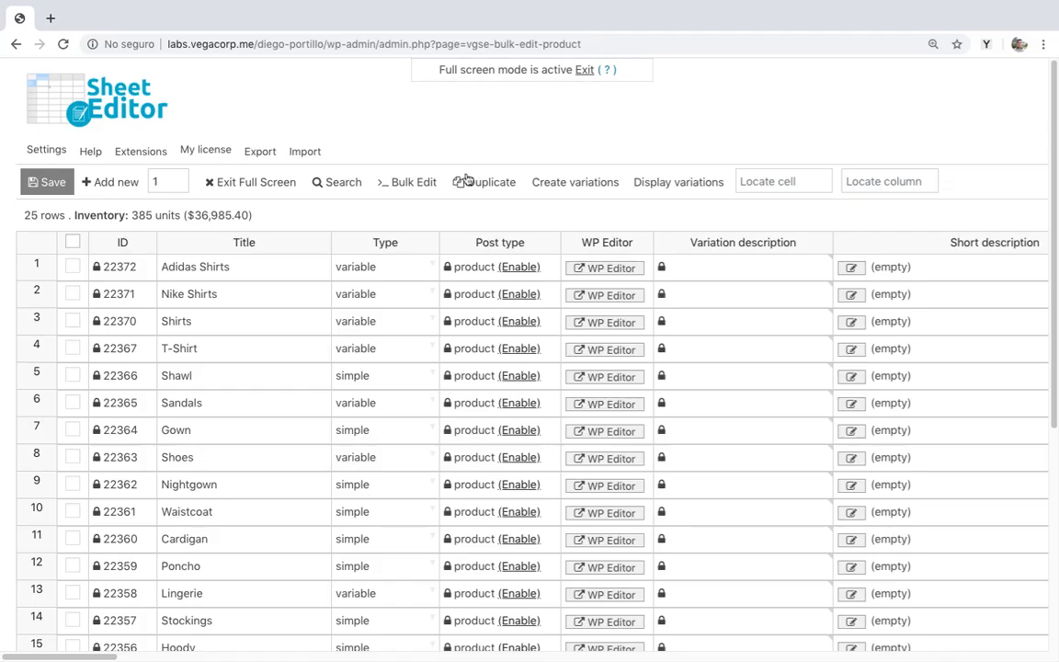
Step: Start a bulk edit on searched rows, searching variations for the keyword "shirt"
left_click(391, 177)
left_click(485, 212)
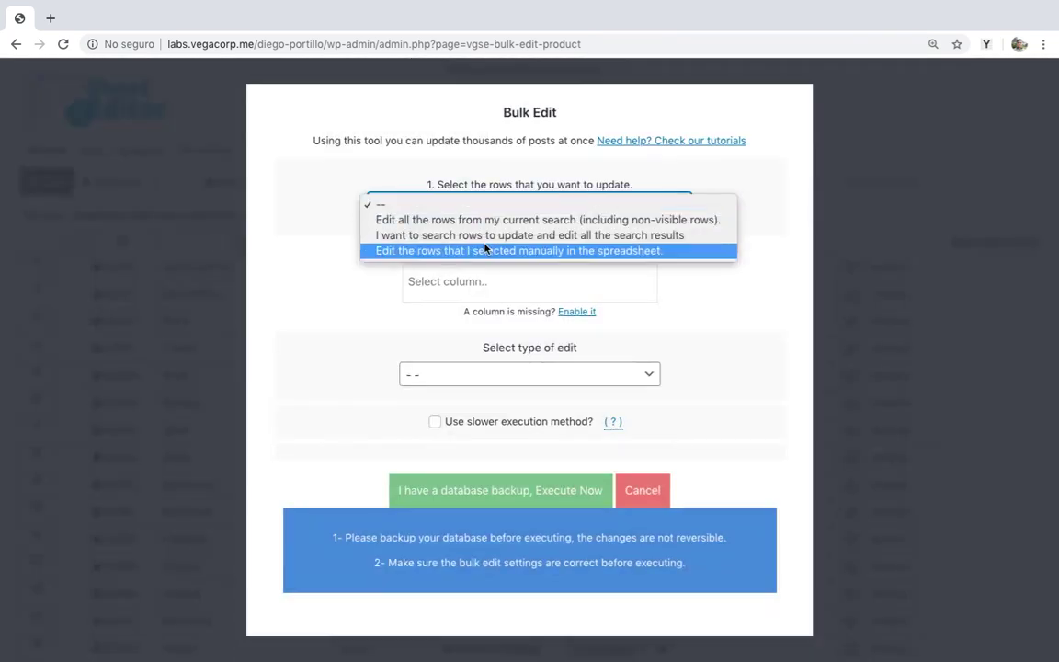
left_click(485, 236)
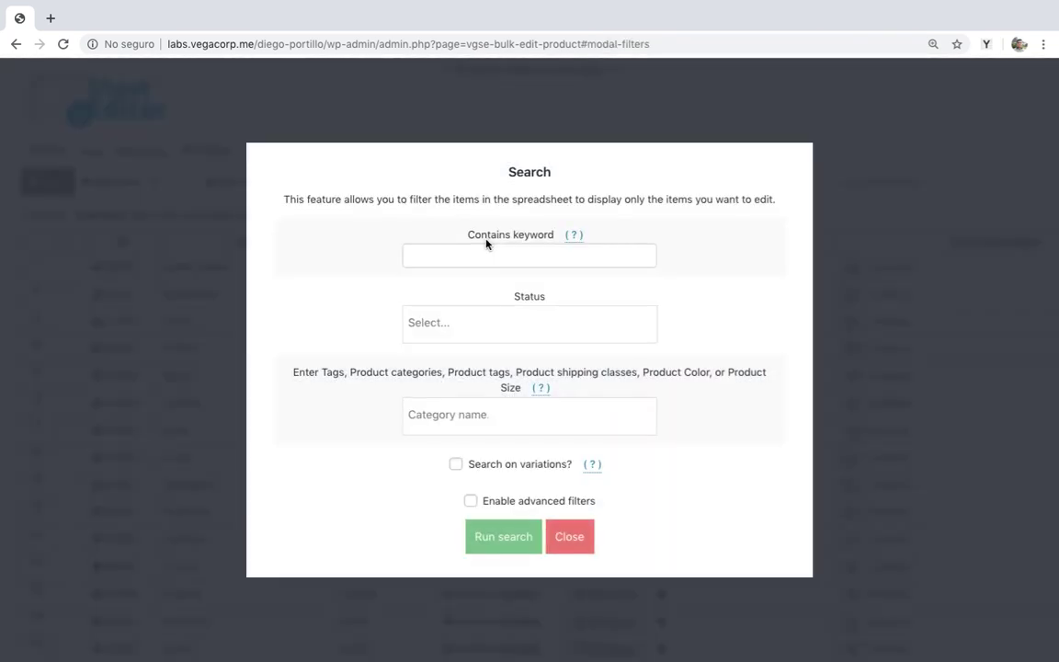
left_click(486, 250)
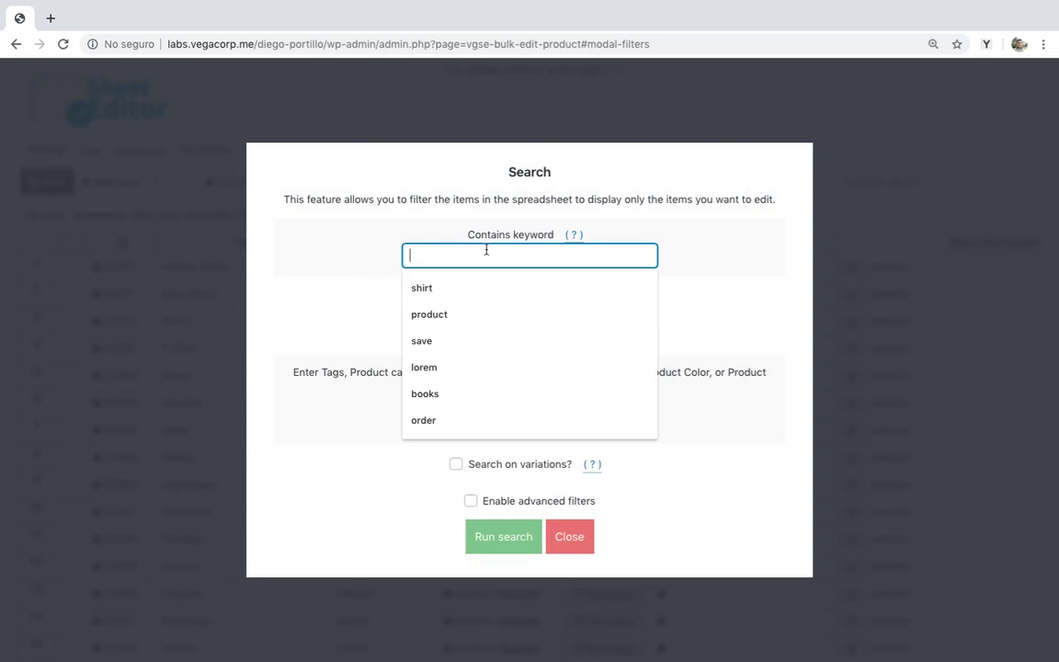
type("shirt")
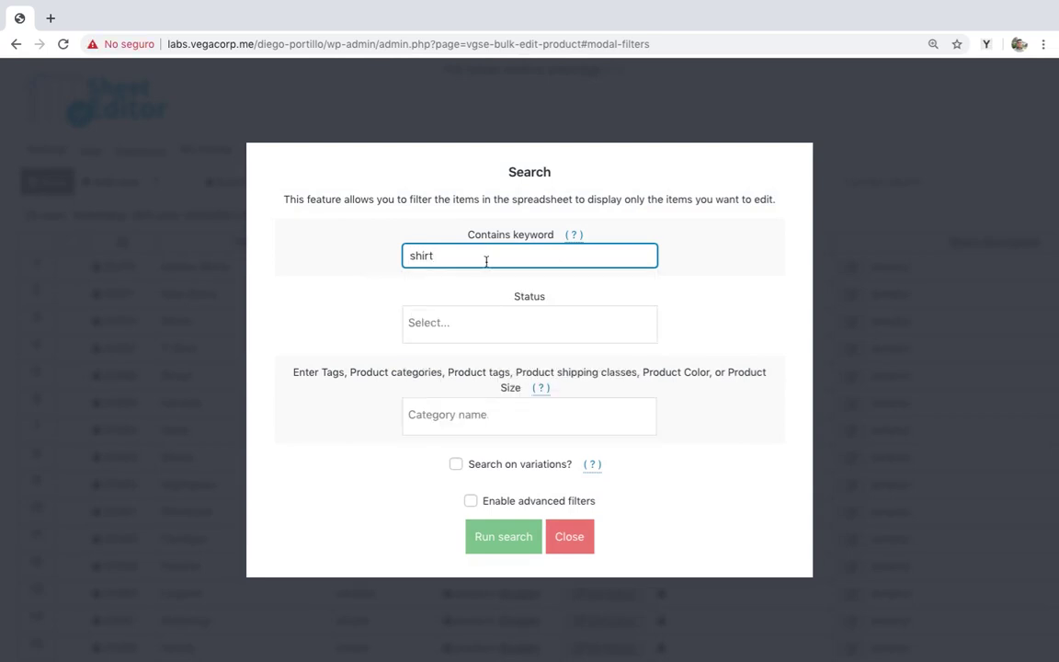
left_click(458, 464)
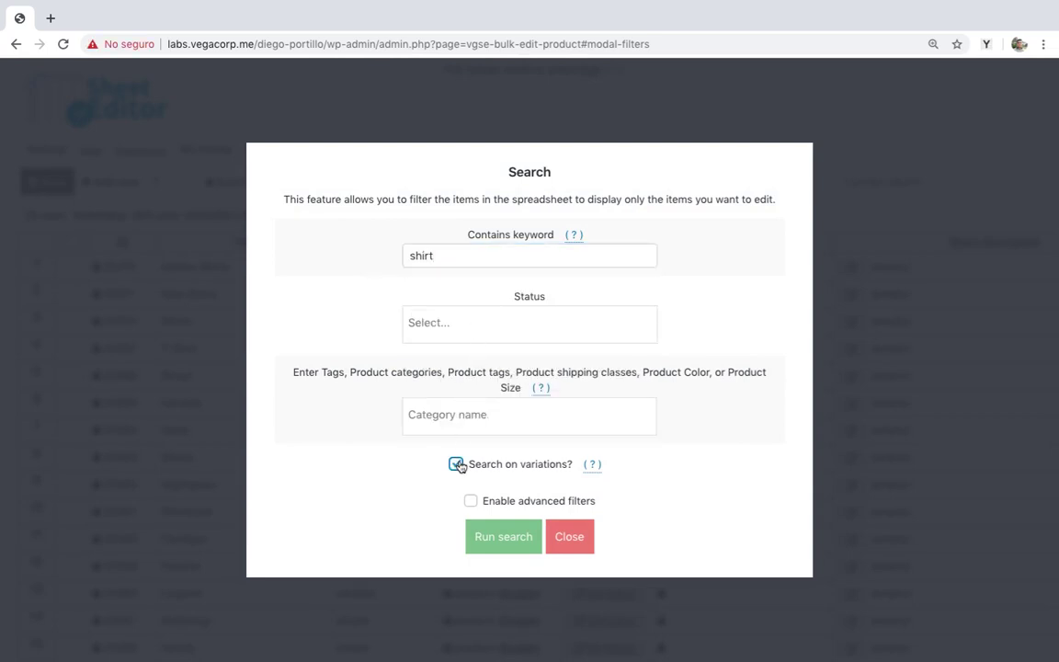
left_click(495, 536)
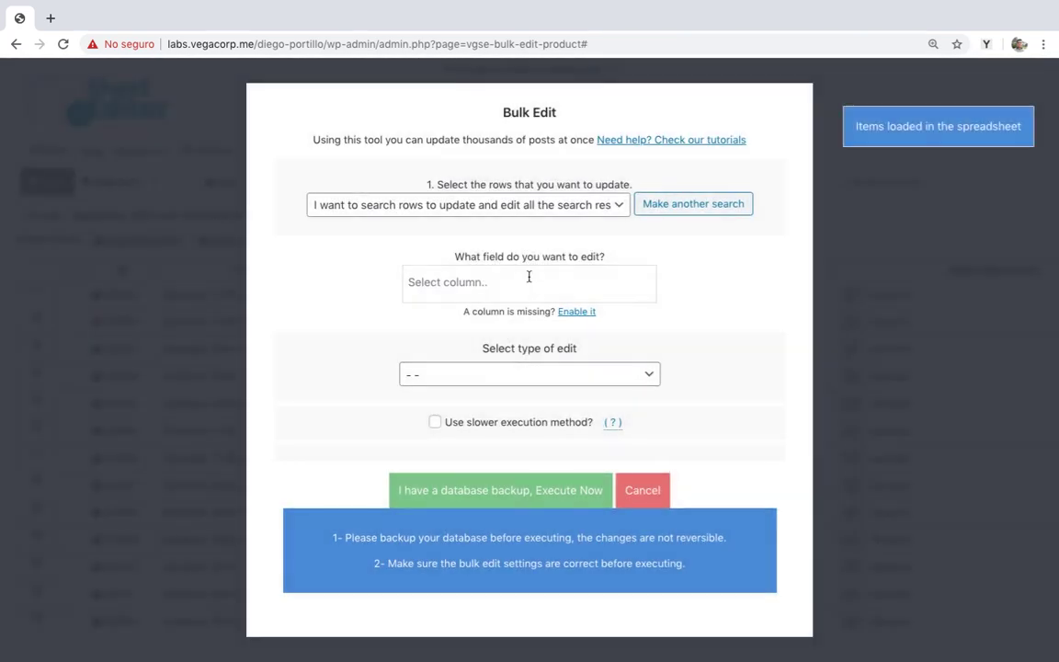
Step: Configure the bulk edit to set the Variation description field to the value "This is a great variation."
left_click(529, 278)
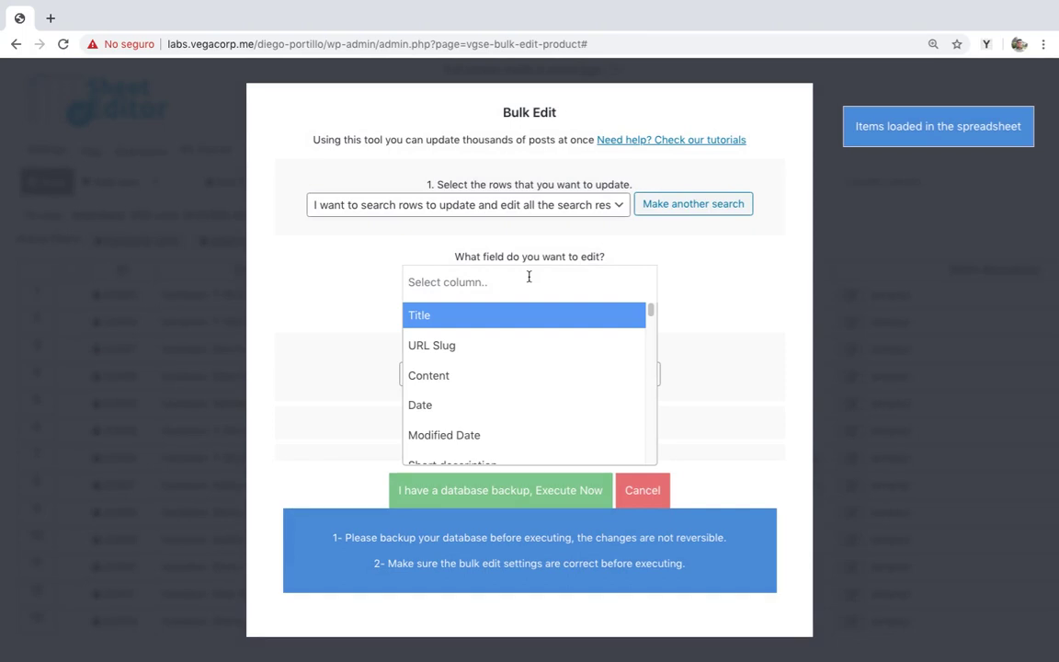
type("varia")
key("Return")
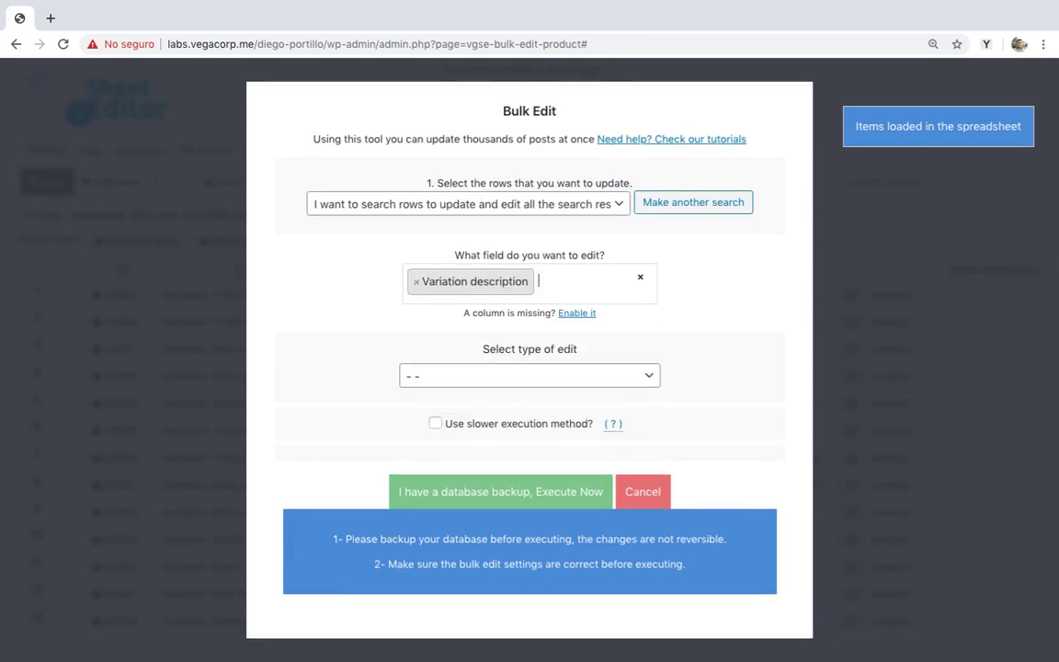
left_click(539, 368)
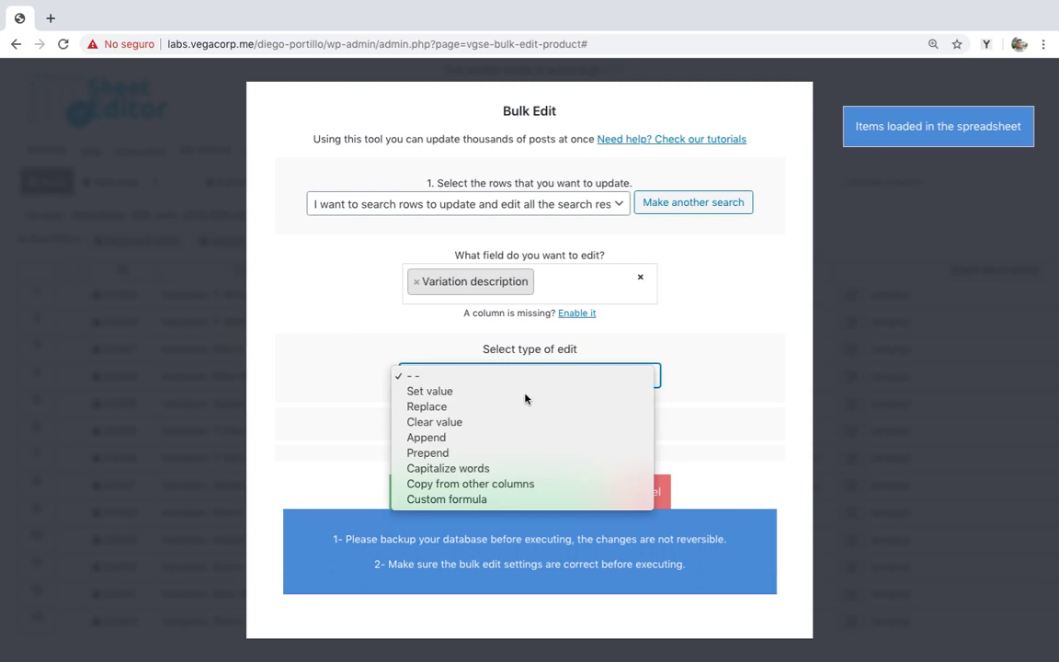
key("Escape")
key("Down")
left_click(525, 410)
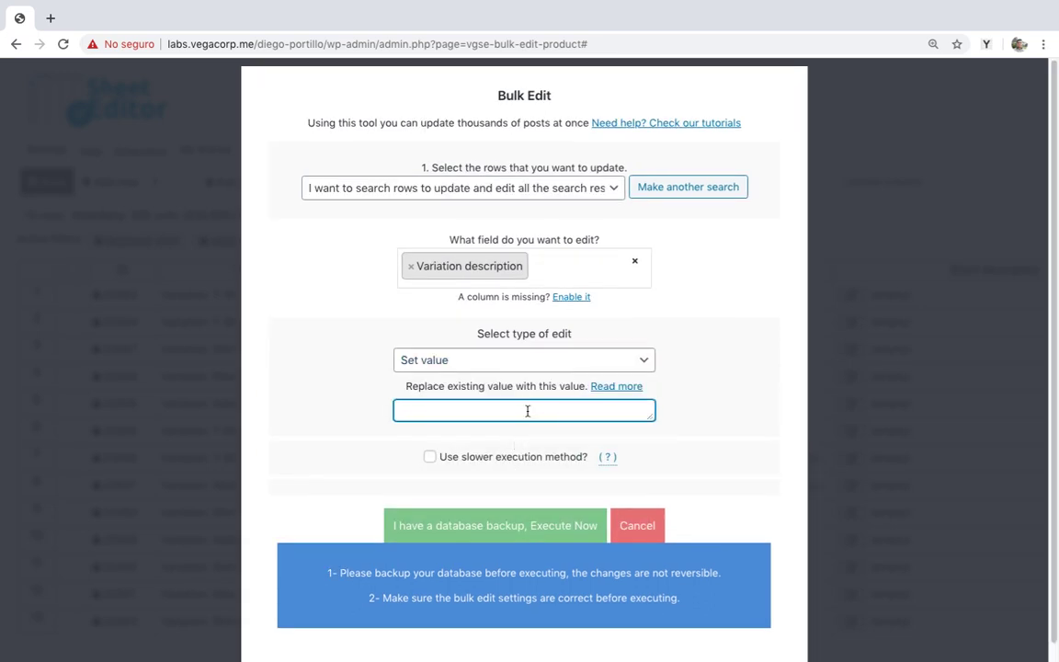
type("This is a great variation.")
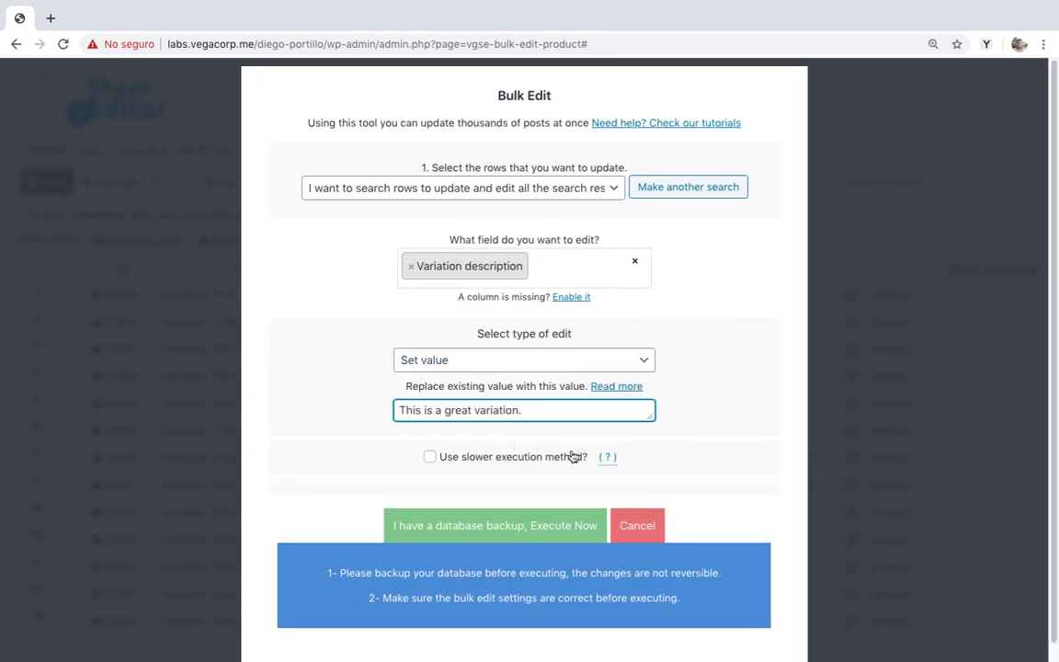
Step: Execute the bulk edit, close its results, and select the first row's variation description
left_click(534, 524)
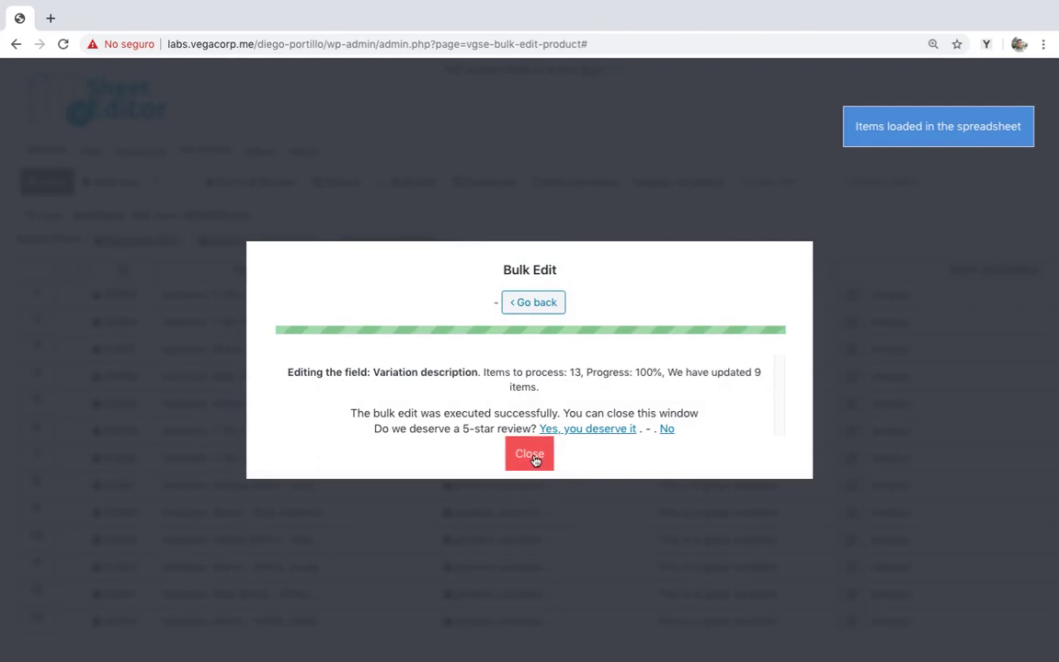
left_click(531, 454)
left_click(798, 299)
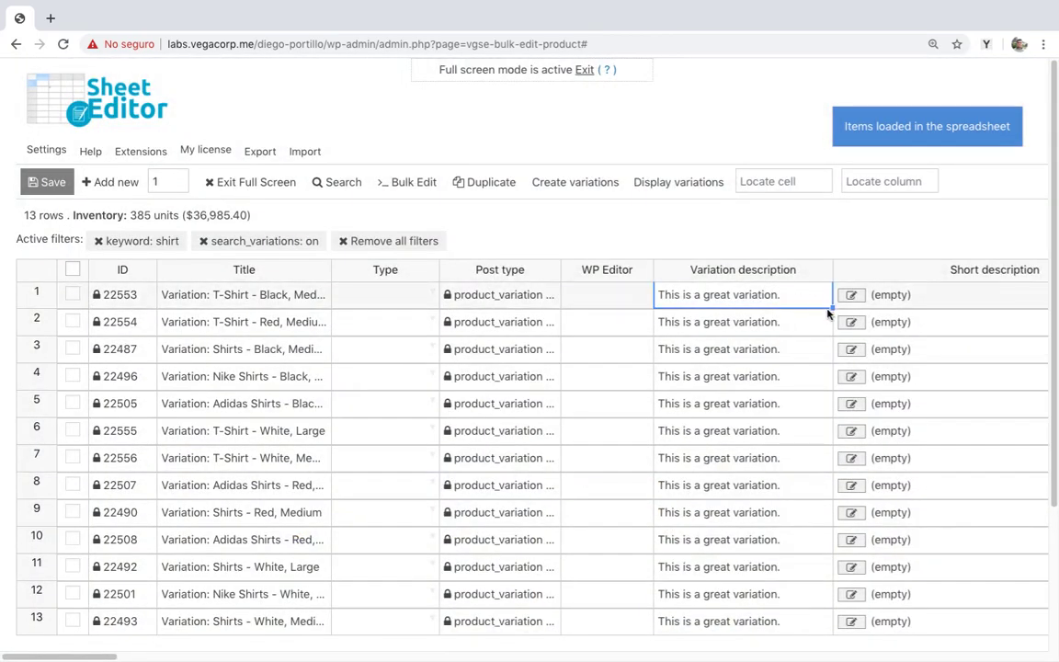
Step: Review the Variation description cells from row 1 to row 13
left_click_drag(813, 302, 801, 622)
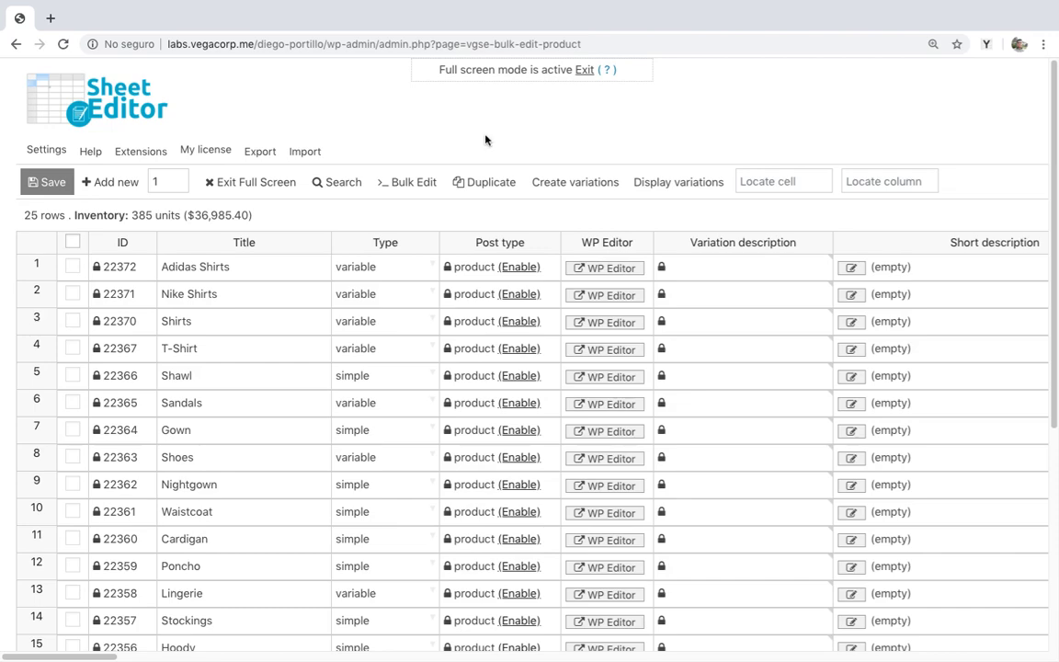
Step: Start a bulk edit on searched rows, searching on variations in the product category My Category
left_click(419, 183)
left_click(427, 204)
key("Escape")
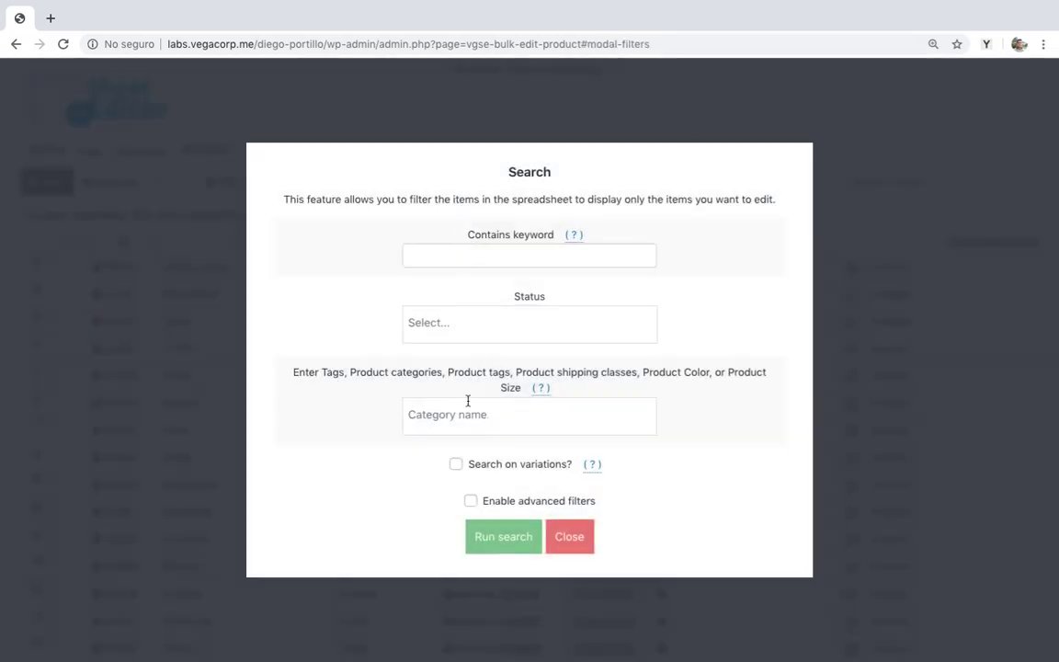
left_click(477, 399)
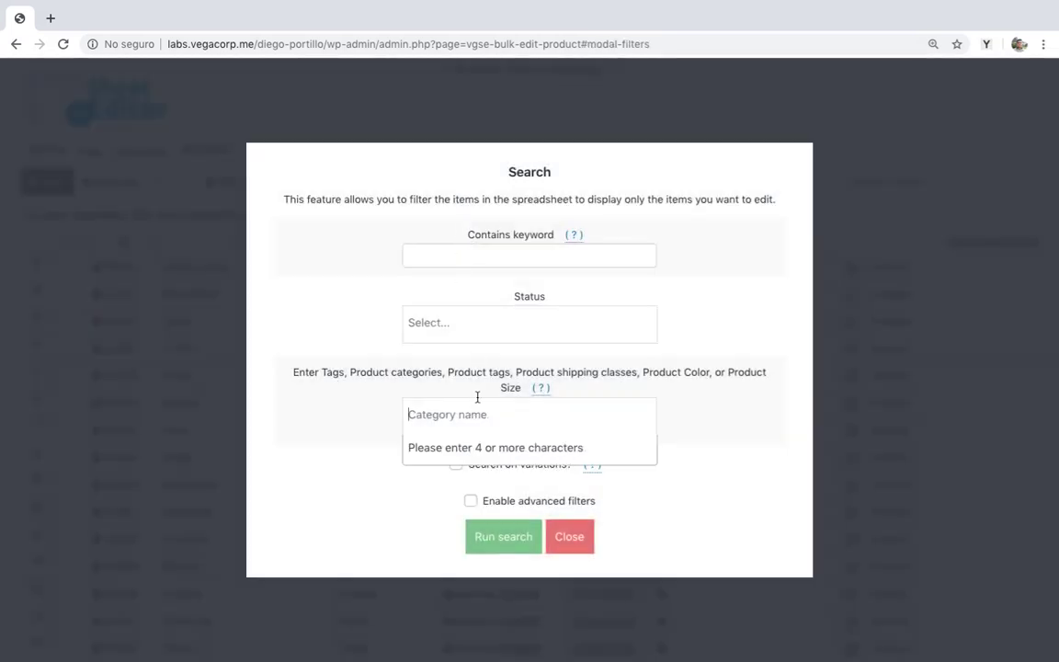
type("my at")
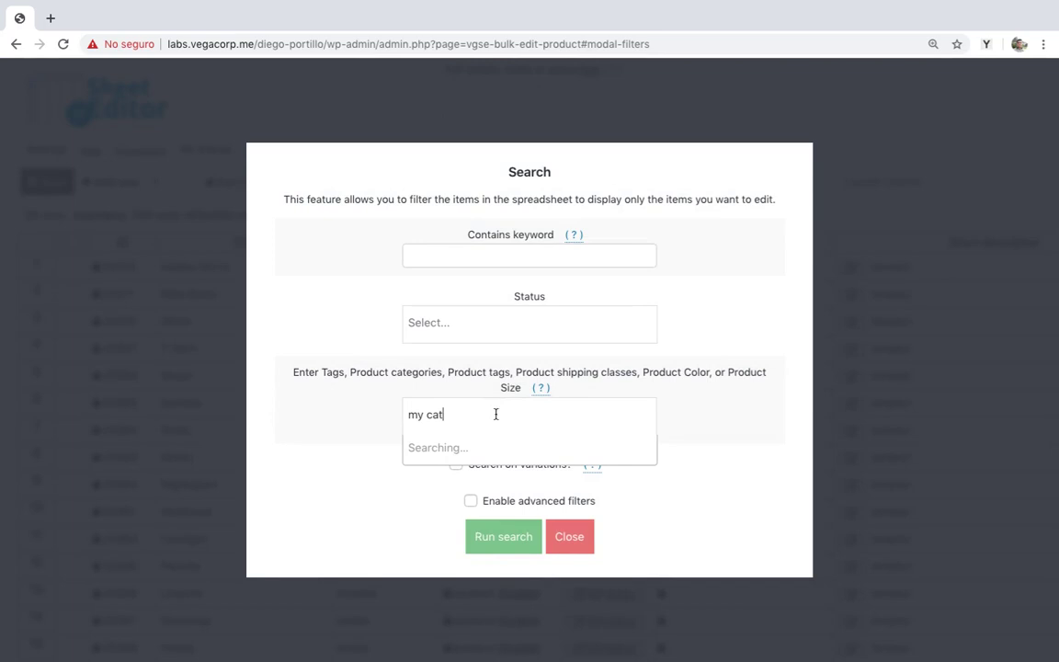
left_click(490, 447)
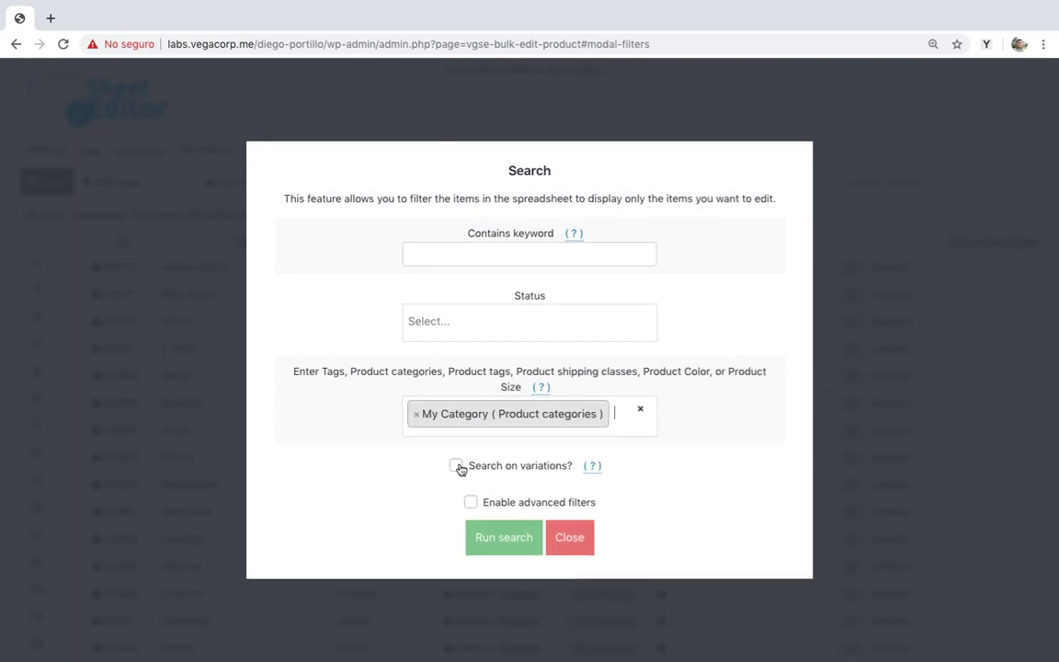
left_click(457, 467)
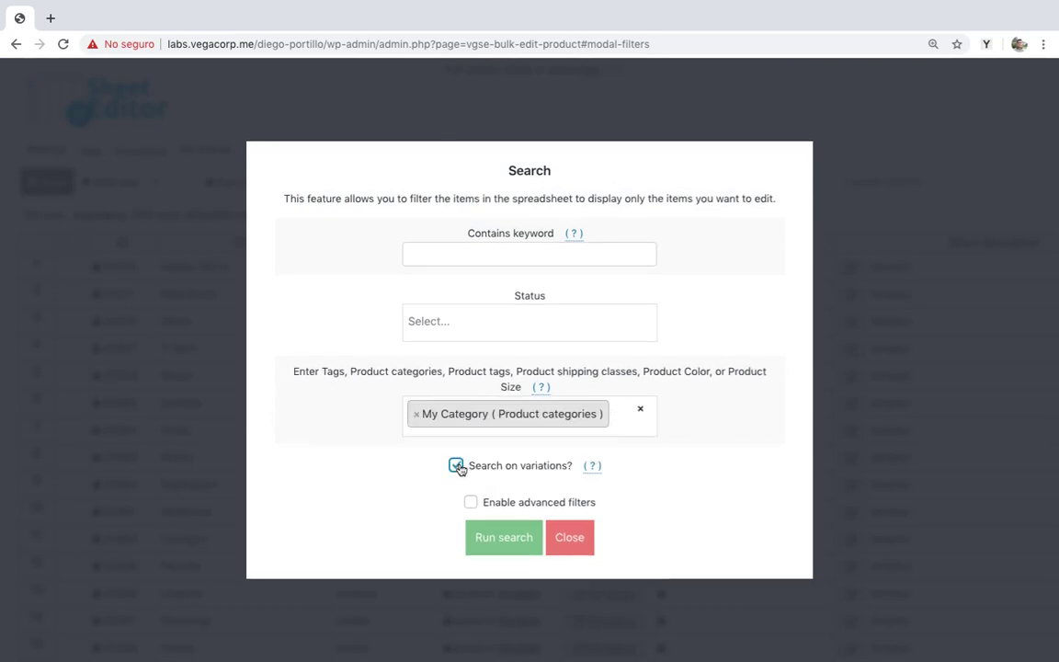
left_click(509, 536)
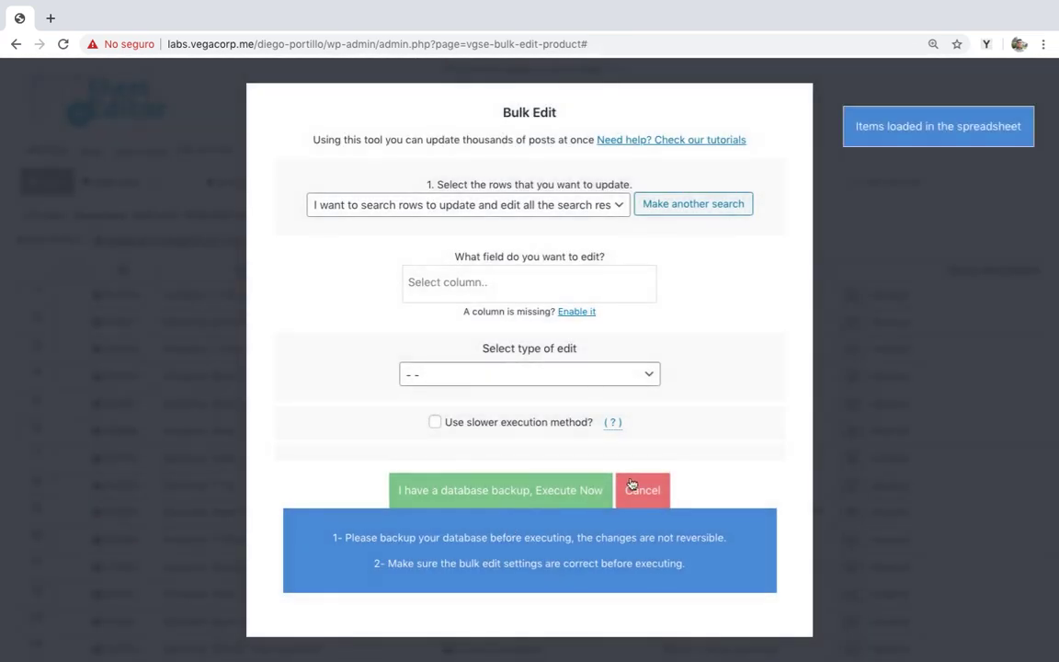
Step: Configure the bulk edit to set Variation description to the value "What a great variation." and execute it
left_click(563, 274)
type("var")
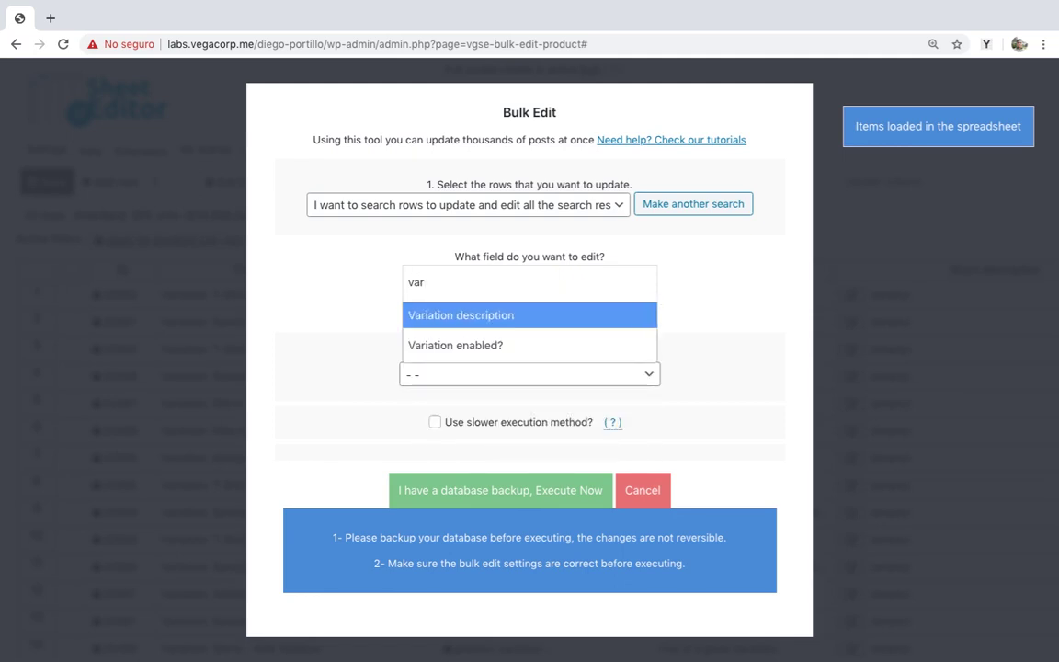
left_click(560, 314)
left_click(518, 375)
left_click(518, 390)
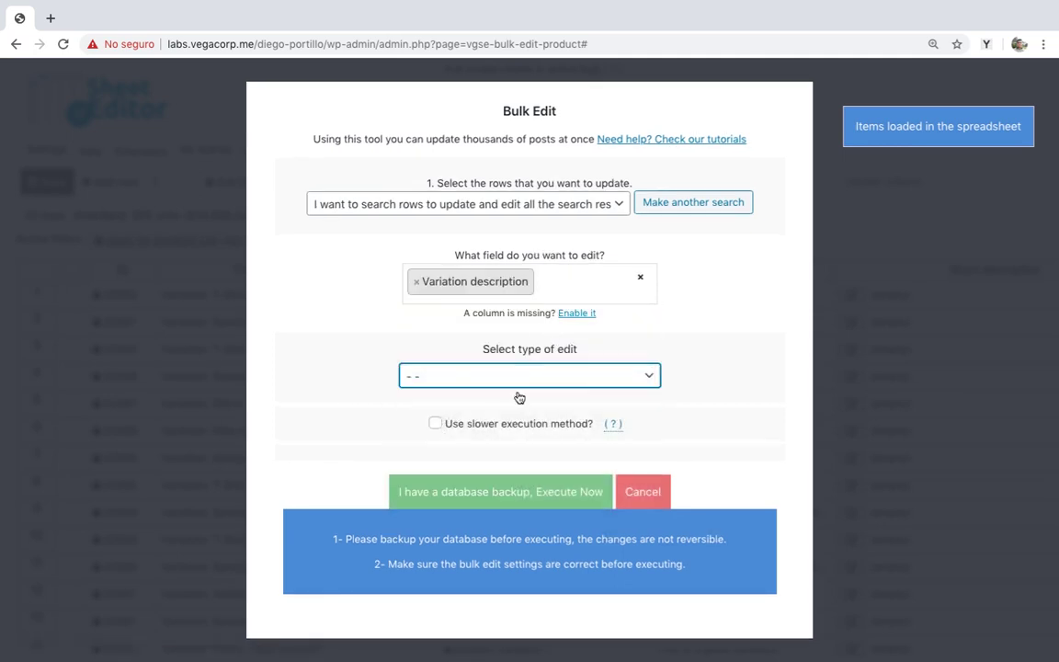
left_click(513, 414)
type("What a gr")
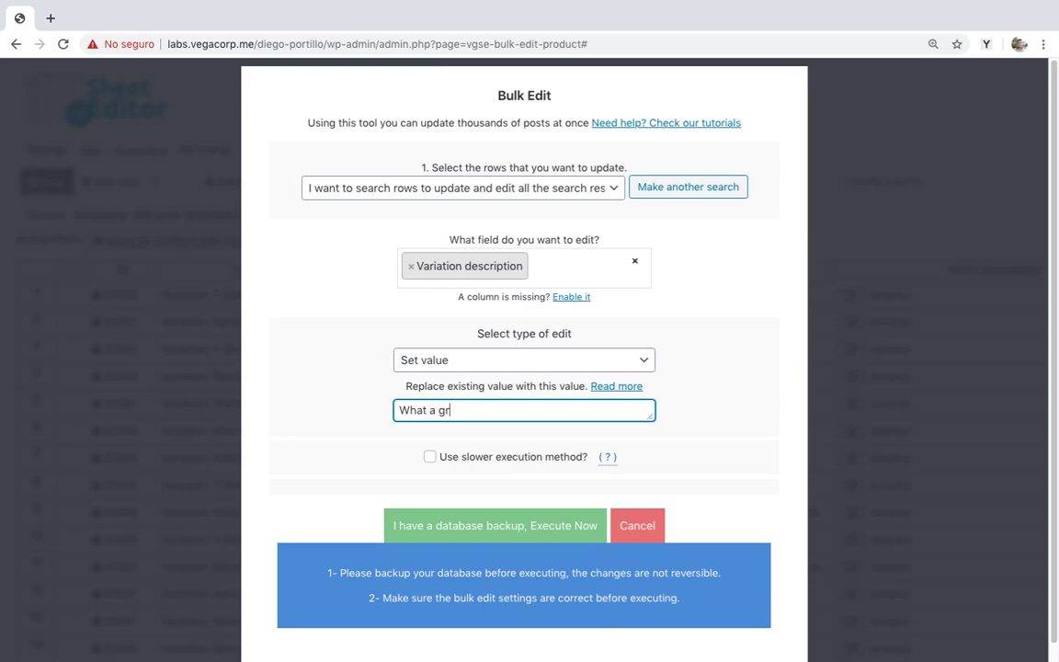
type("eat variation.")
left_click(519, 524)
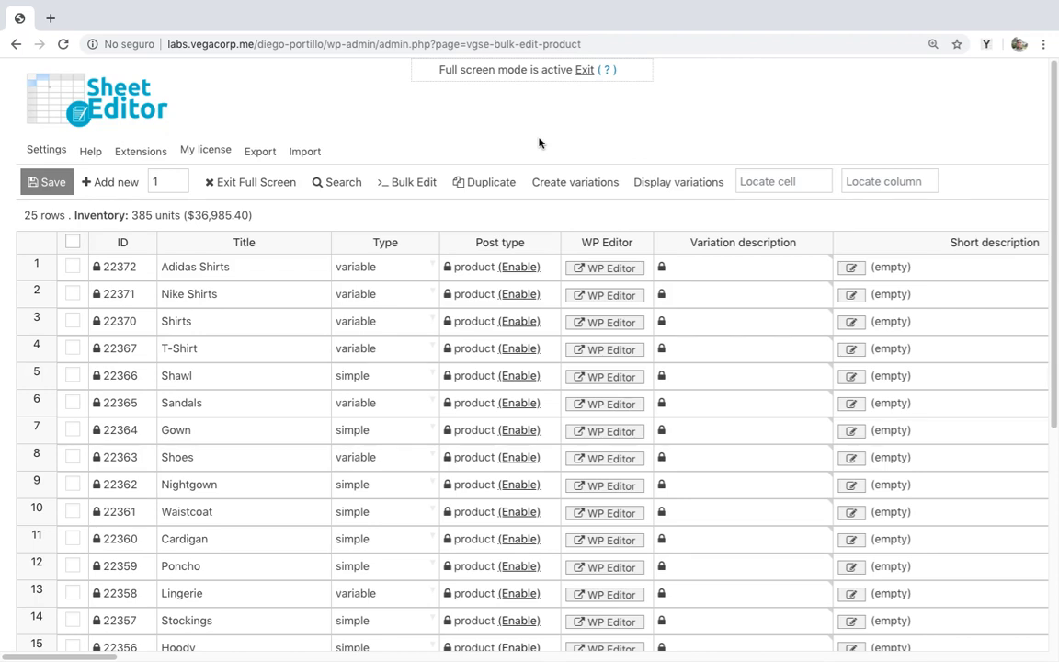
Step: Start another bulk edit on searched rows, enabling the search on variations and the advanced filters
left_click(426, 183)
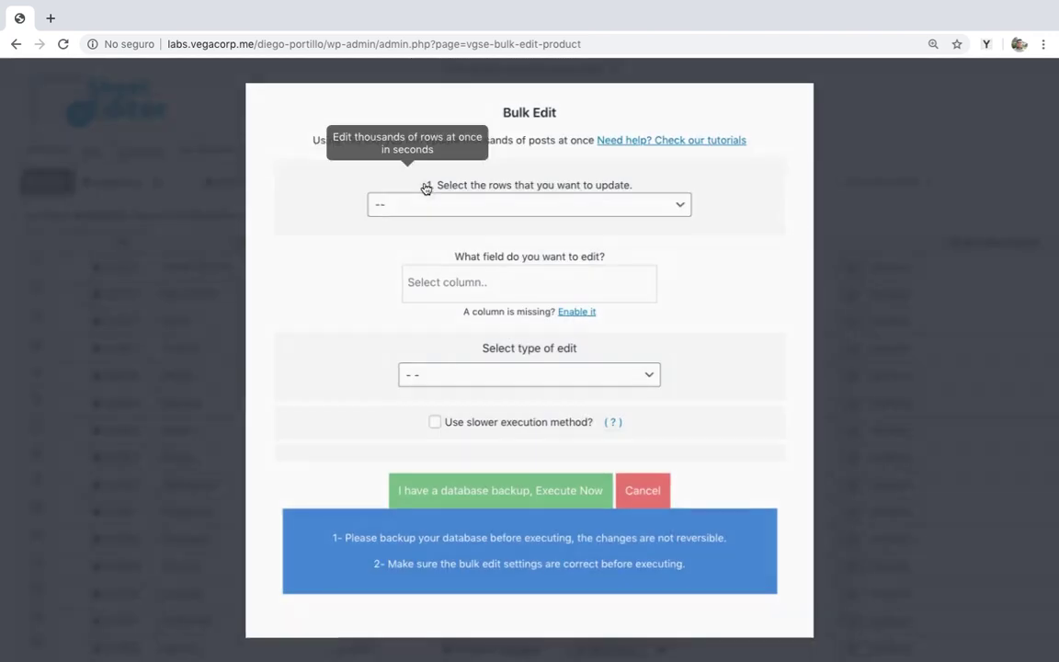
left_click(435, 204)
left_click(433, 234)
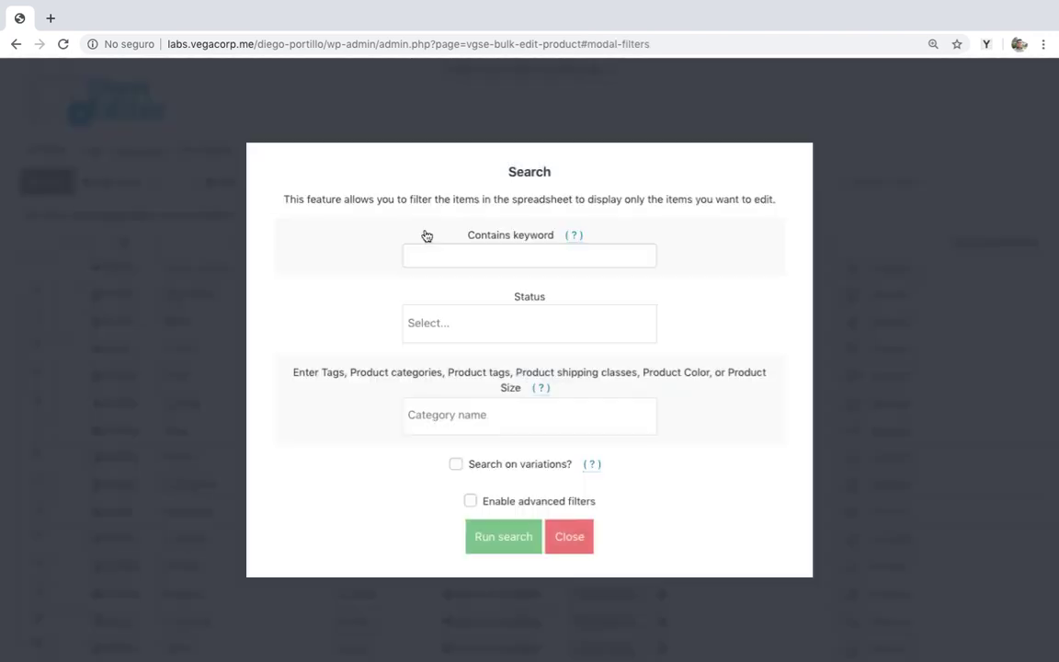
left_click(491, 469)
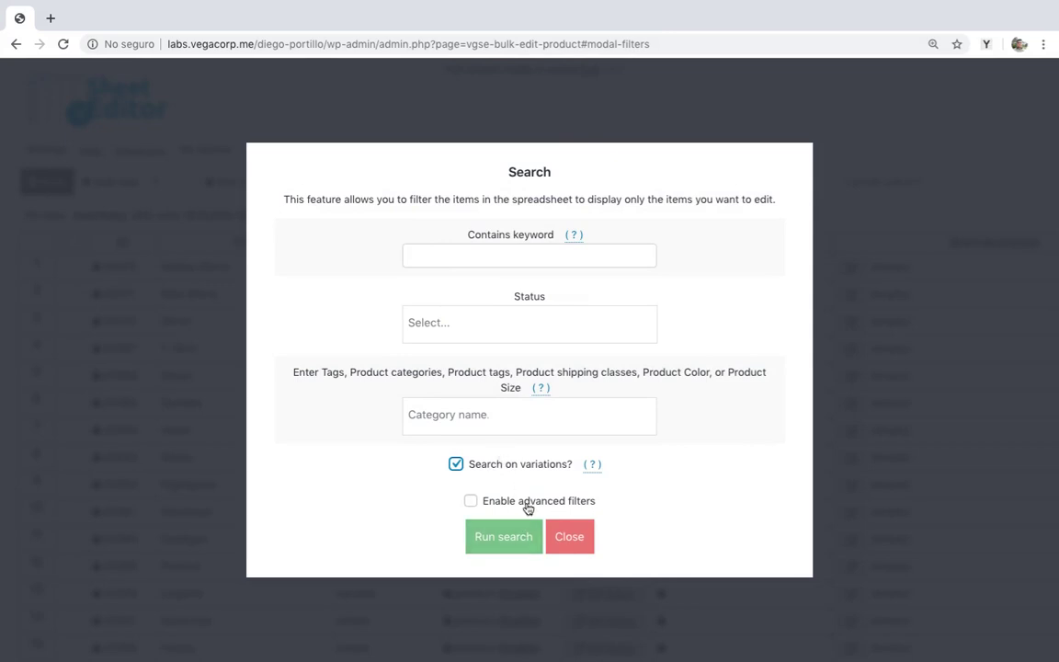
left_click(497, 502)
Step: Define an advanced filter with the field Downloadable, operator = and value checked, and run the search
scroll(527, 507, "down", 4)
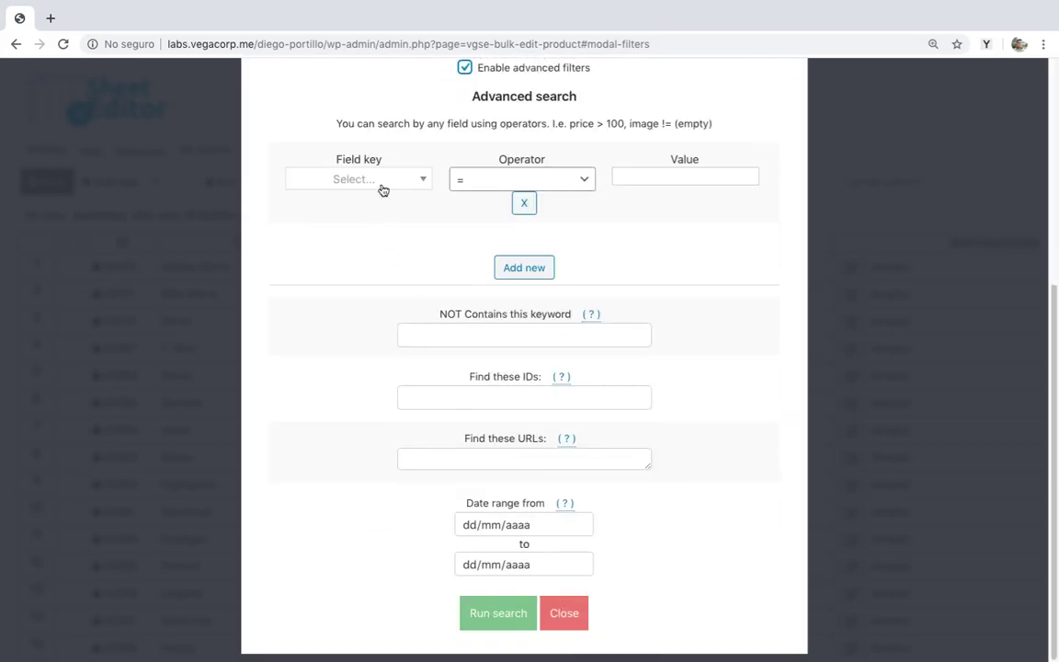
left_click(381, 180)
type("downlo")
left_click(362, 328)
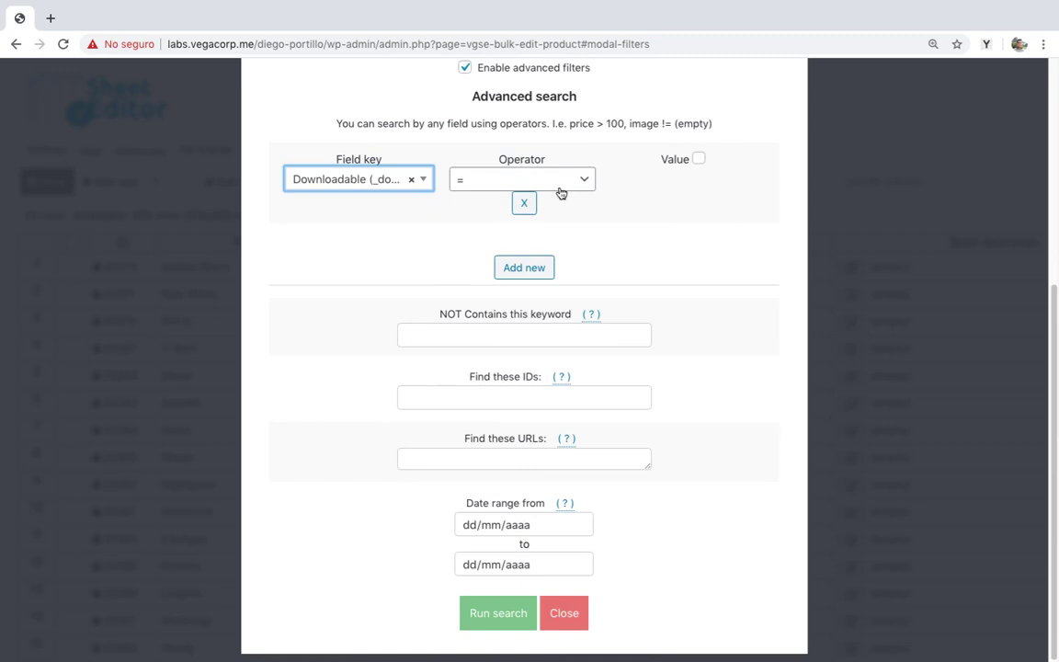
left_click(560, 189)
left_click(563, 180)
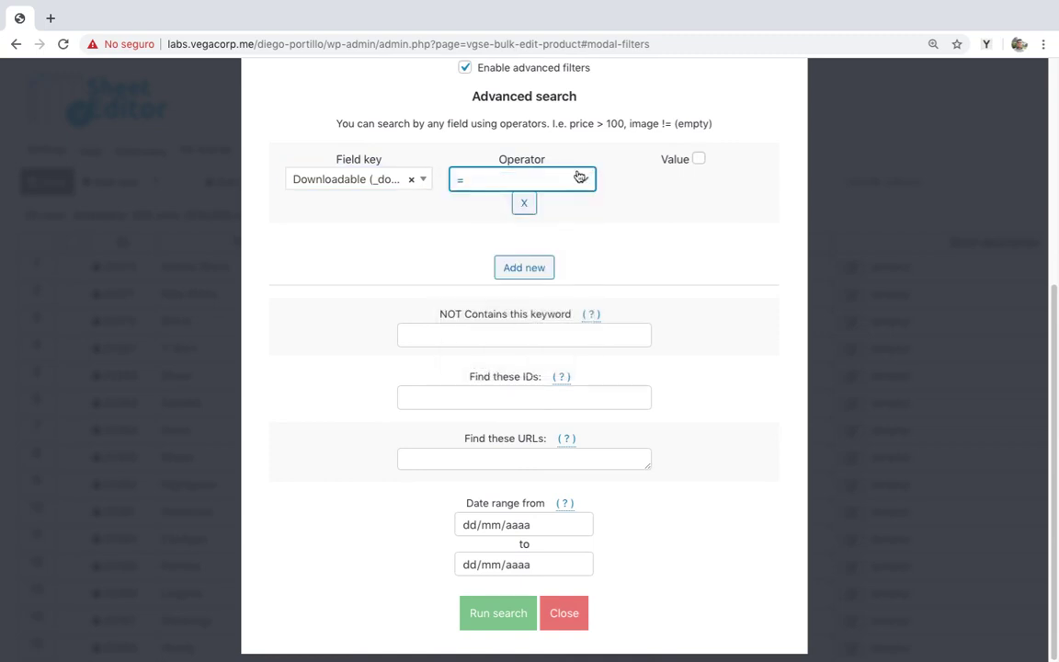
left_click(699, 159)
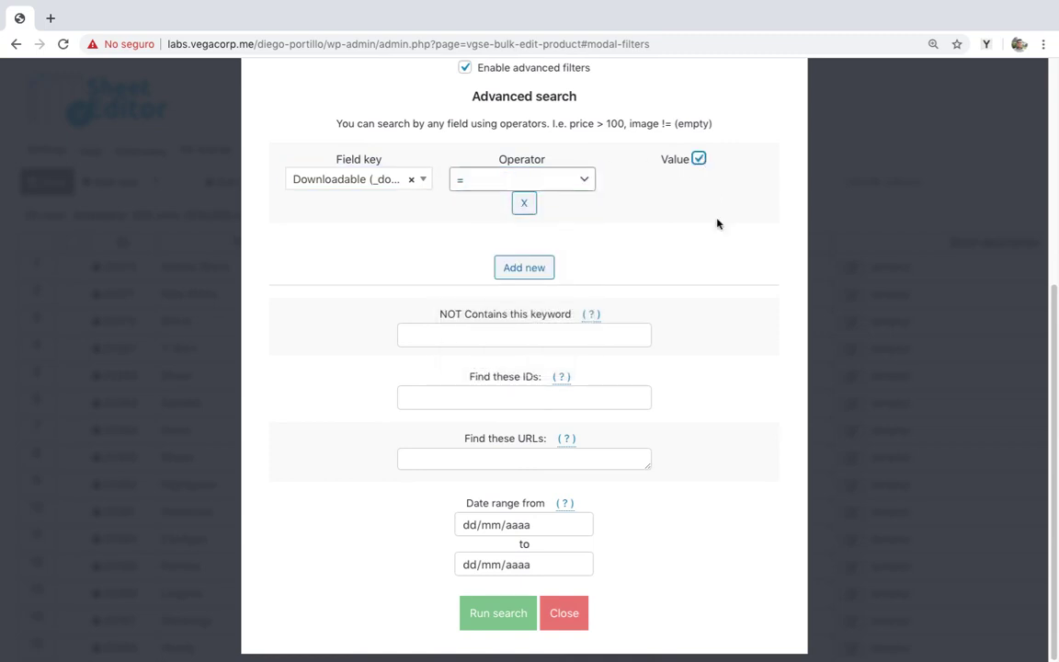
left_click(499, 616)
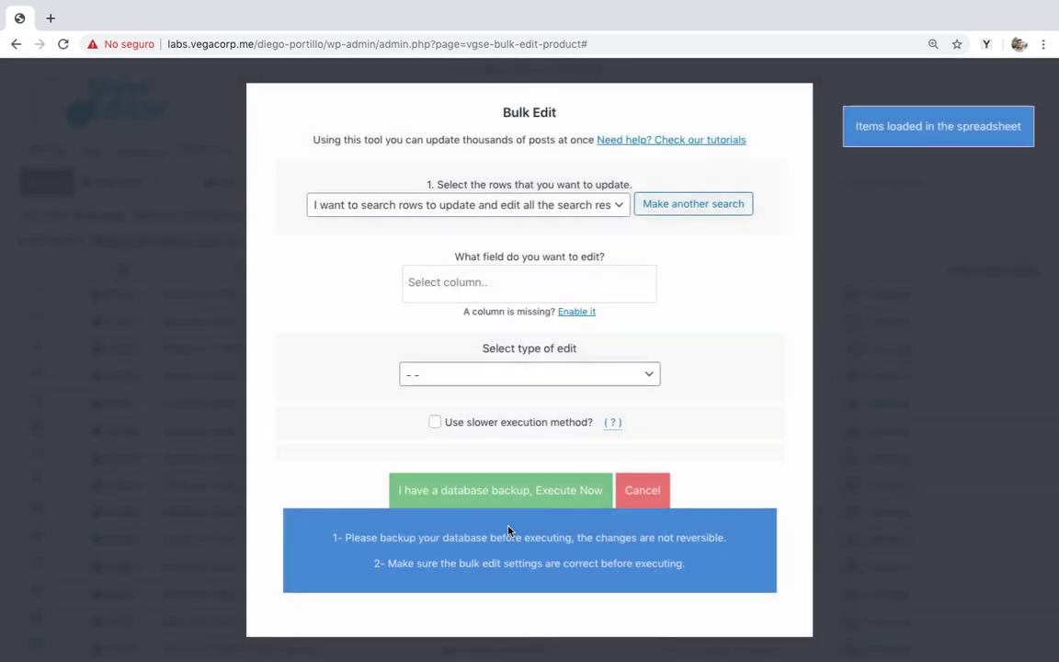
Step: Execute a bulk edit setting the Variation description field to "What a great variation" for the downloadable variations, and close its results
left_click(563, 273)
type("var")
left_click(560, 315)
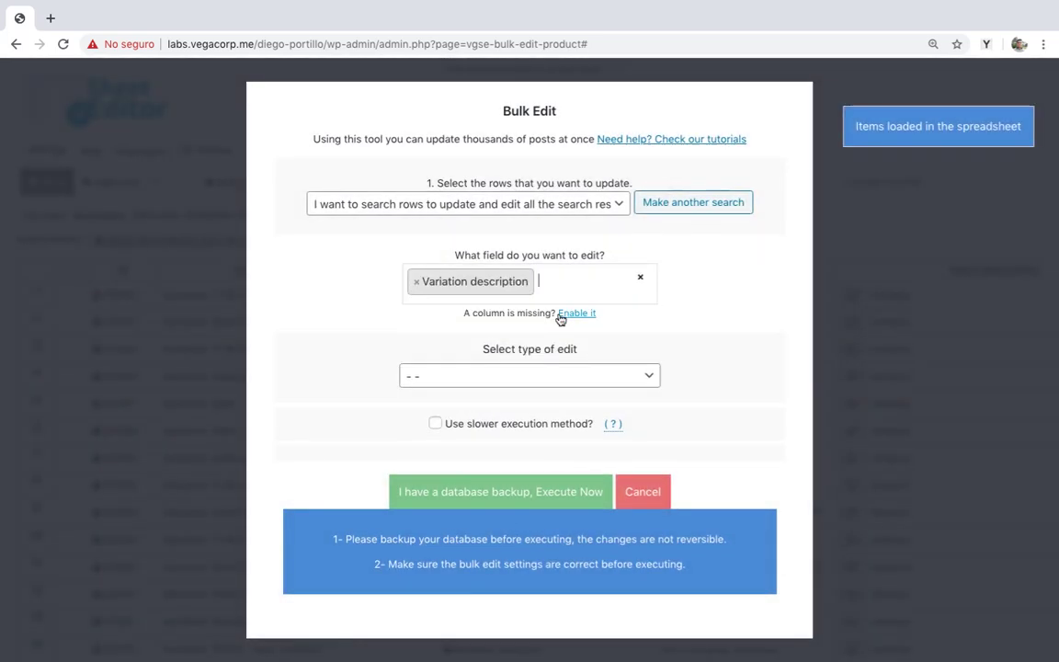
left_click(529, 379)
left_click(520, 390)
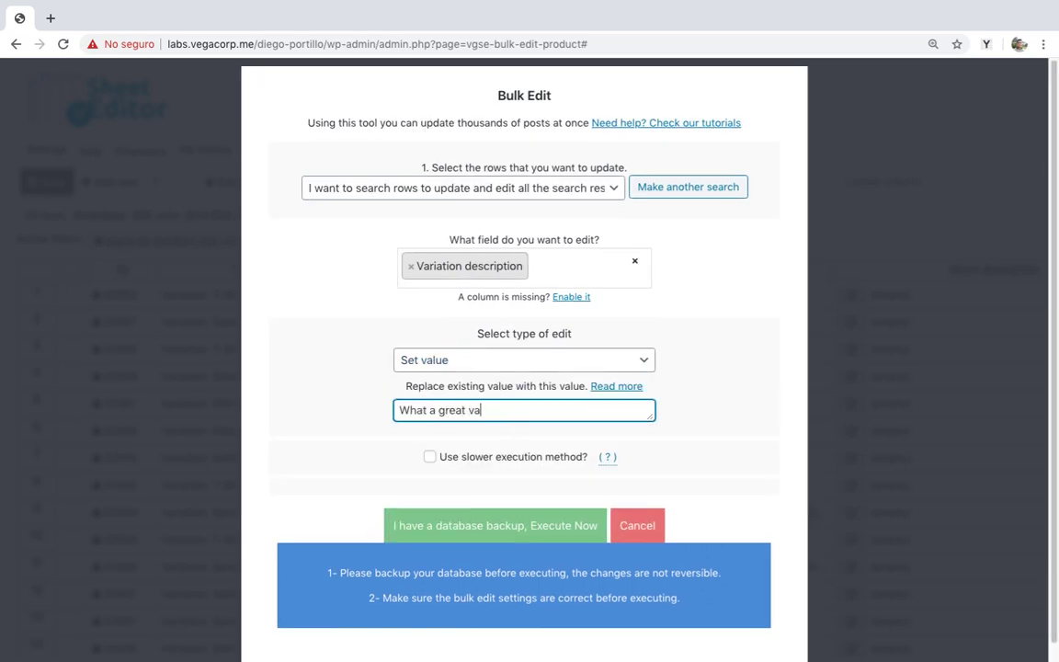
left_click(520, 525)
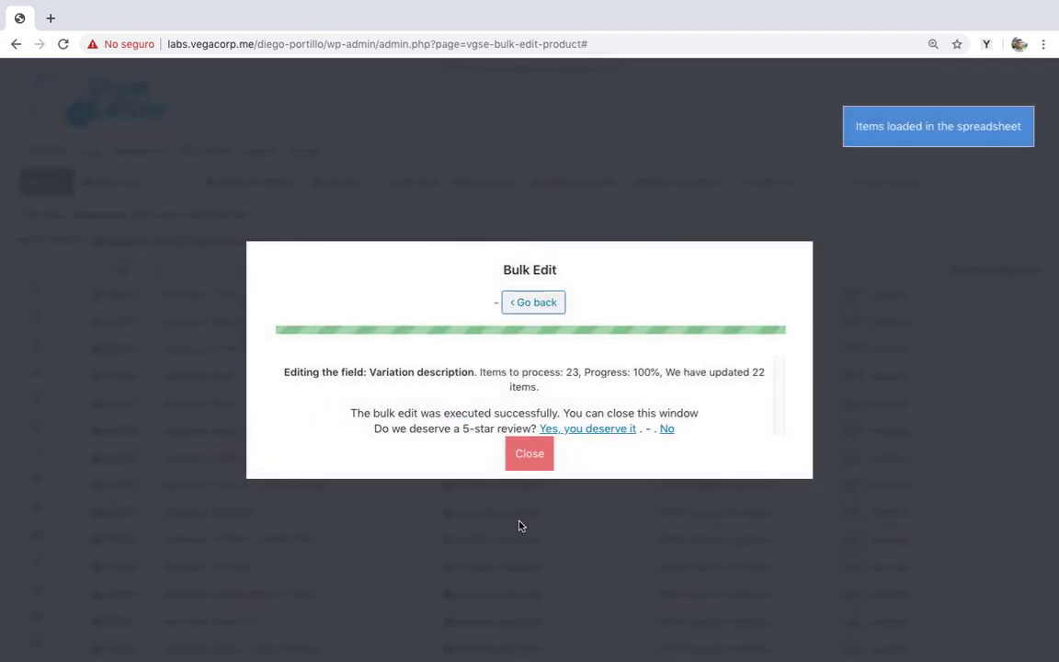
left_click(530, 453)
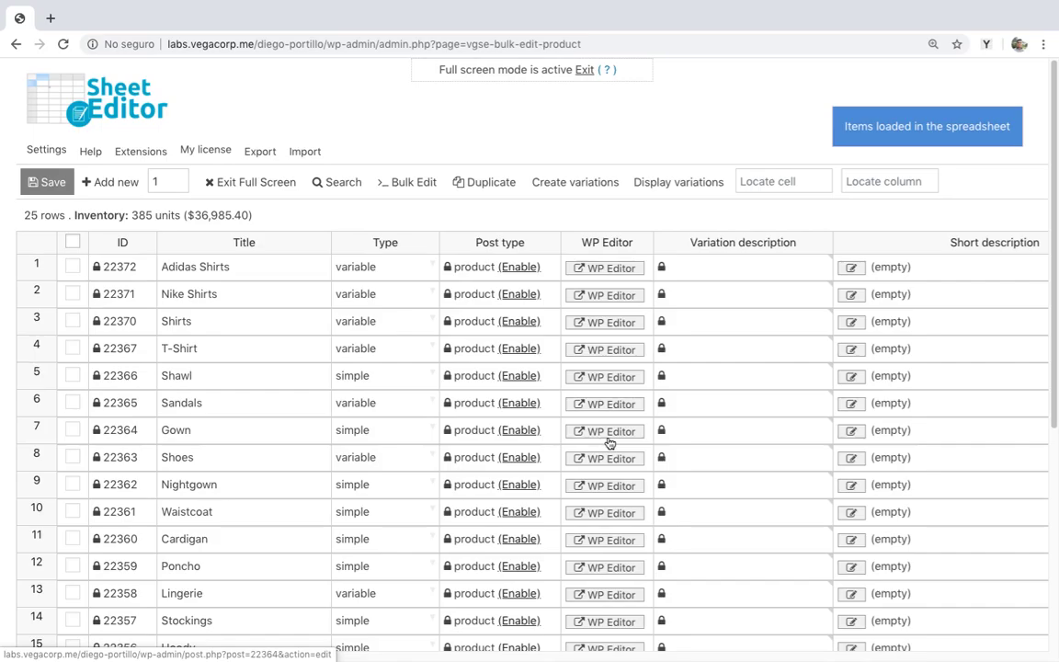
Step: Examine the spreadsheet's other product columns, from Short description and Regular price through Product categories to Downloadable
scroll(609, 443, "right", 10)
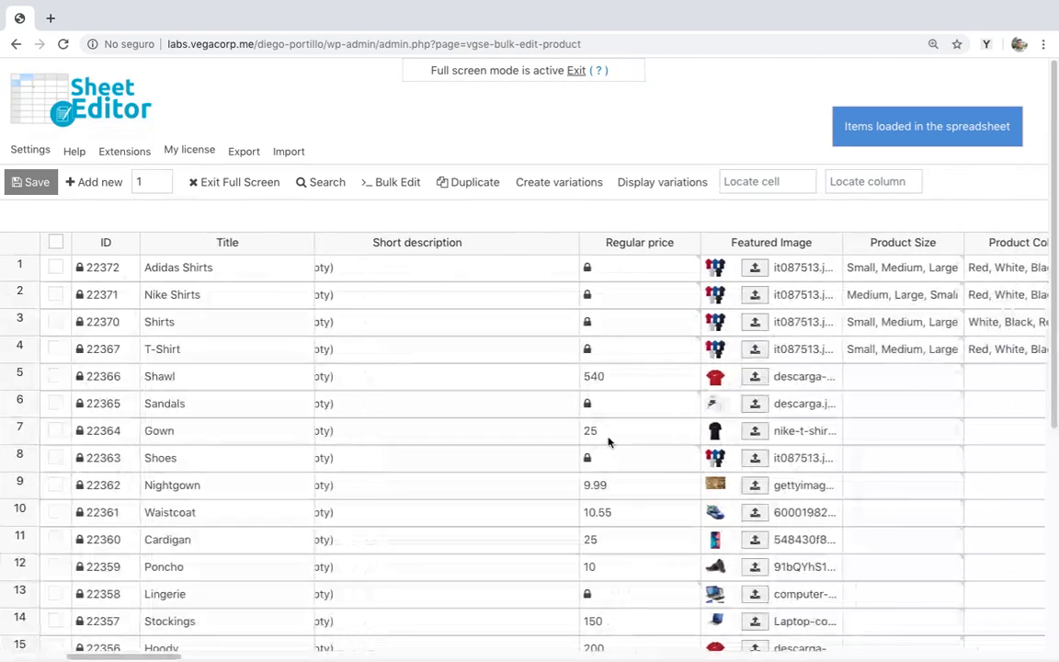
scroll(607, 443, "right", 10)
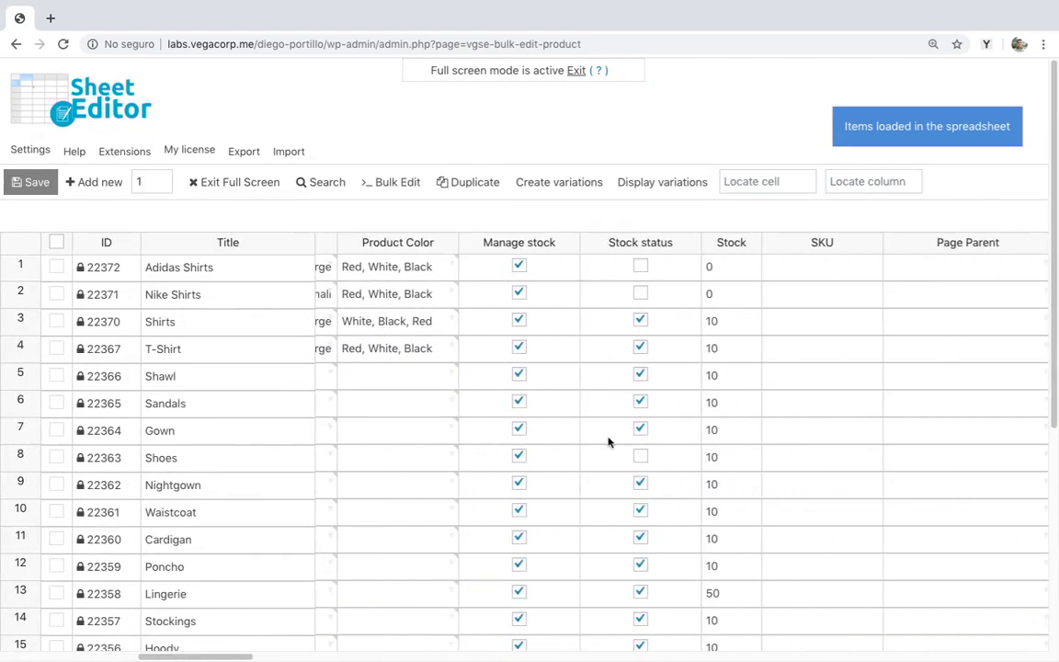
scroll(608, 443, "right", 10)
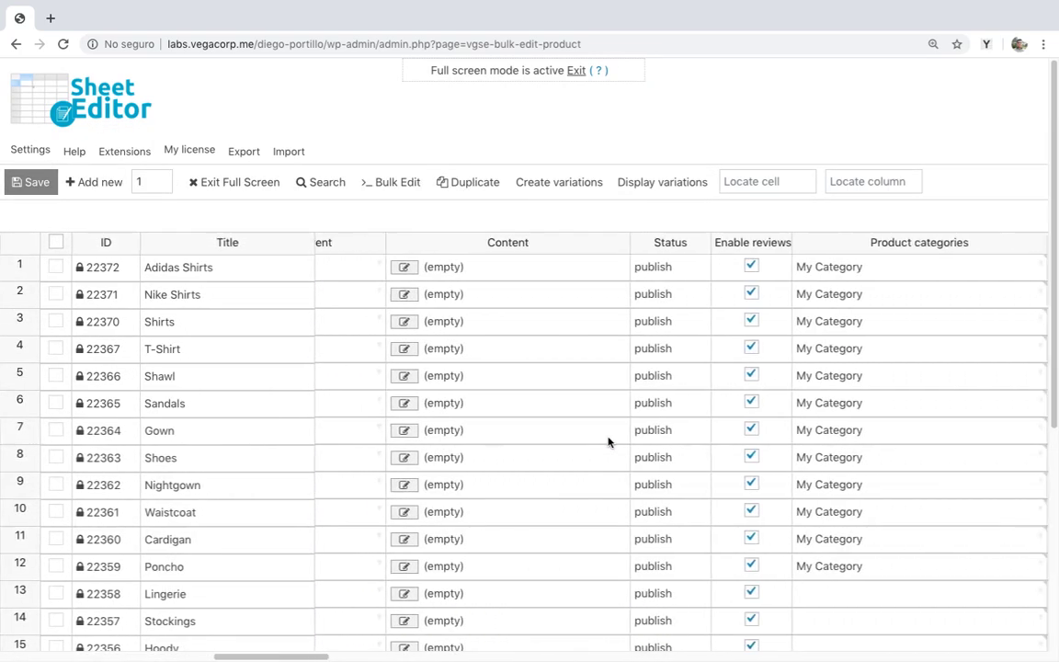
scroll(608, 443, "right", 10)
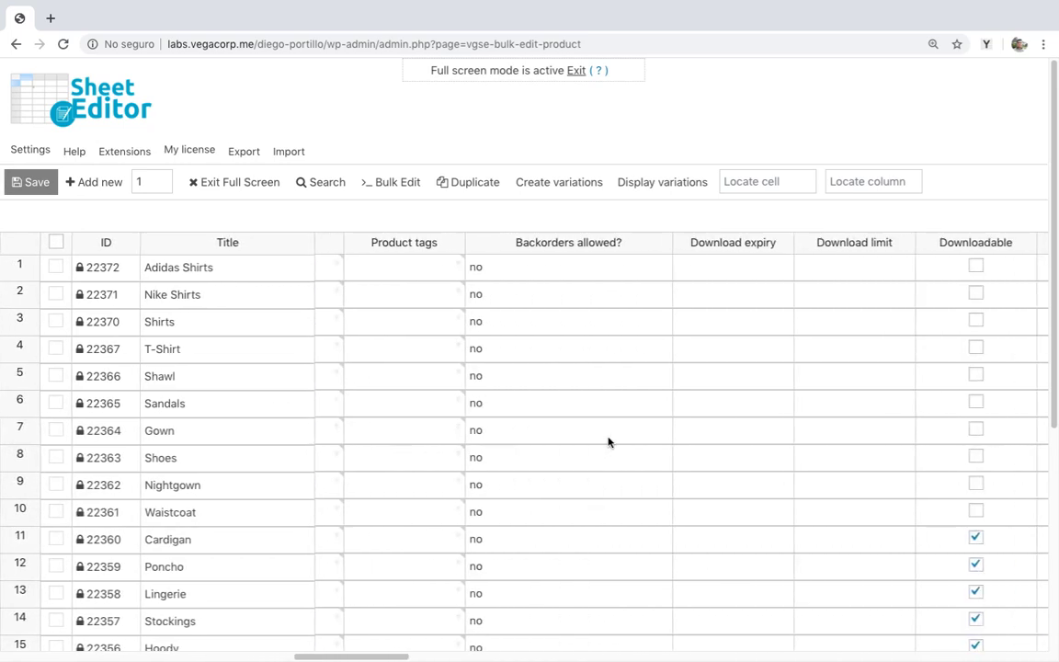
scroll(608, 443, "right", 5)
scroll(608, 443, "left", 5)
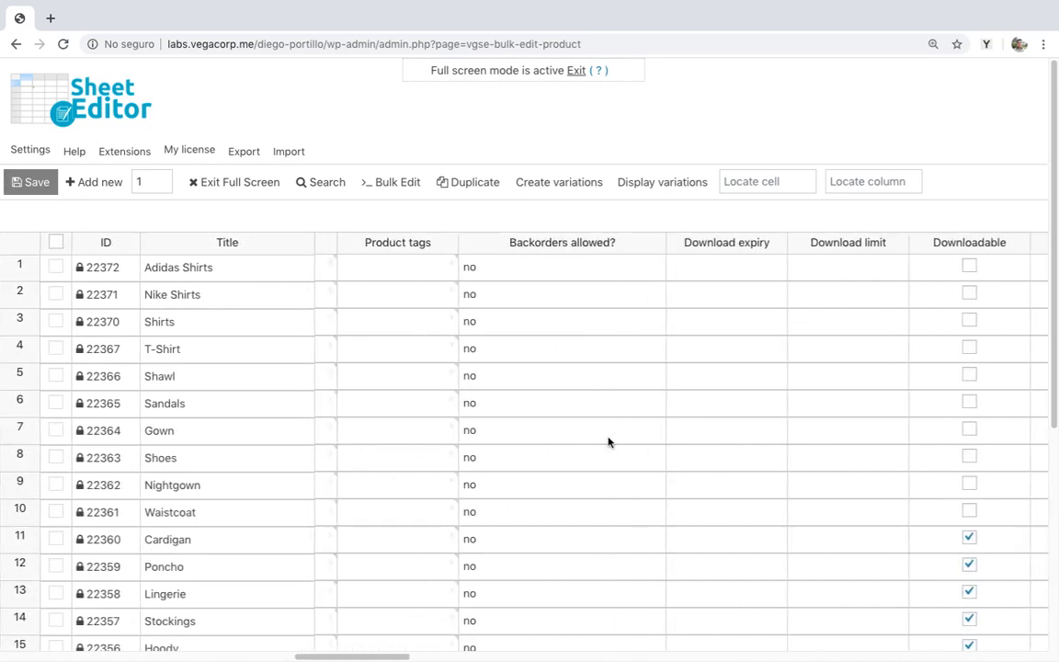
scroll(608, 443, "left", 6)
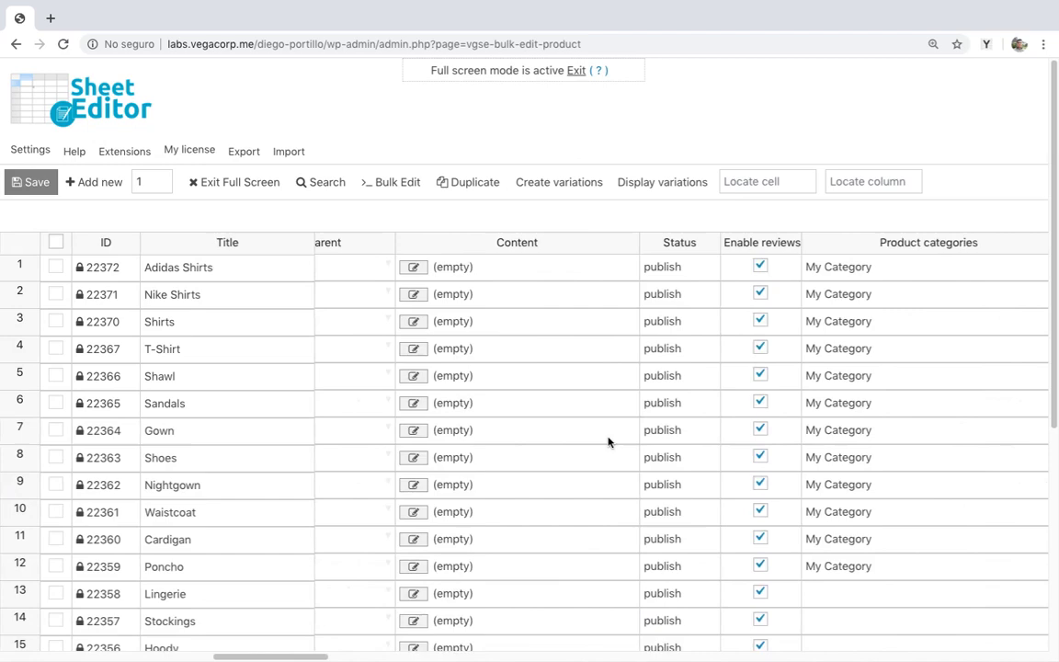
scroll(608, 443, "left", 7)
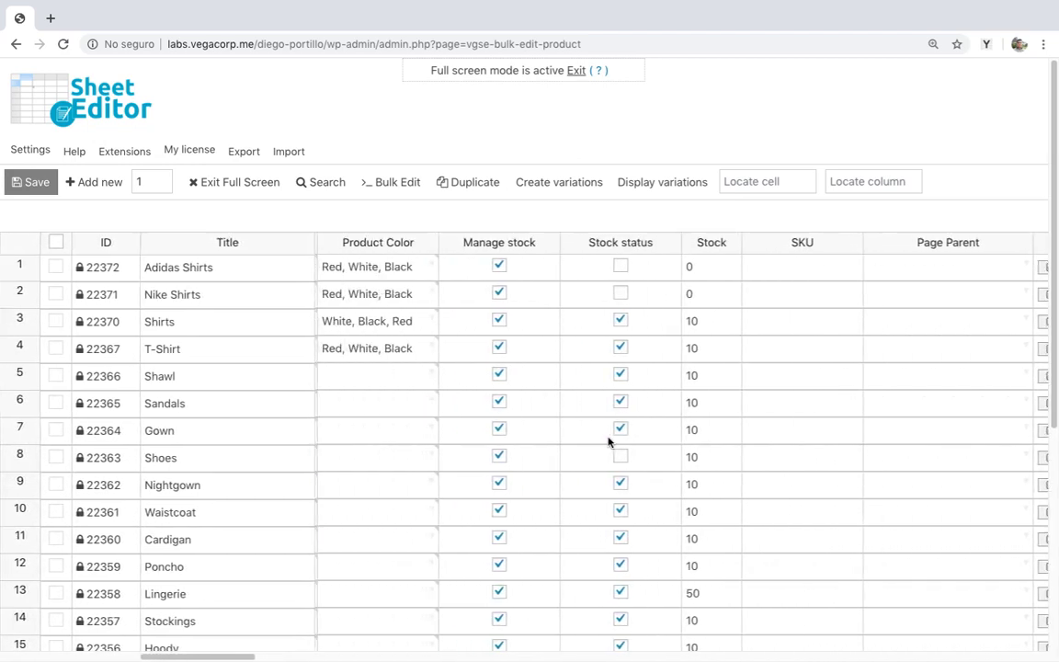
scroll(608, 443, "left", 6)
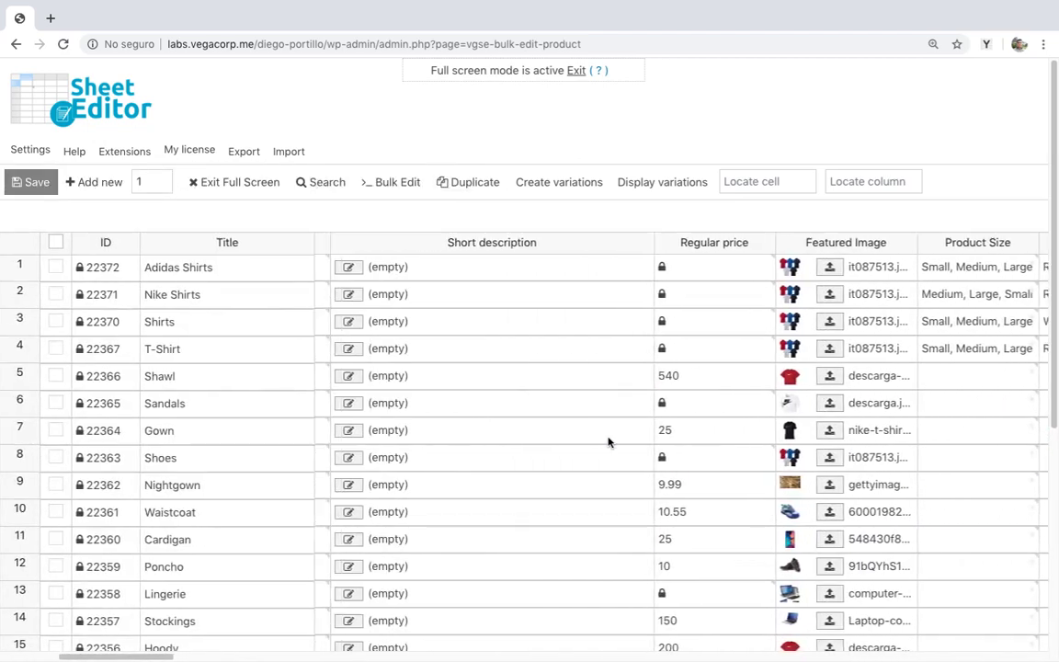